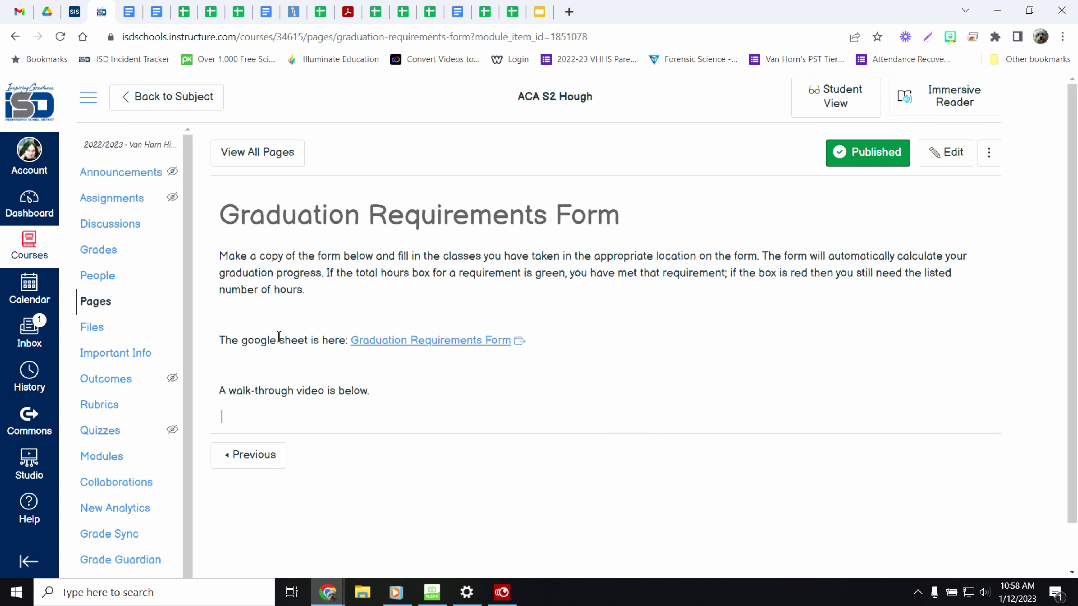
Highlight the sentence containing the Graduation Requirements Form sheet link on the Canvas page.
left_click_drag(234, 344, 556, 342)
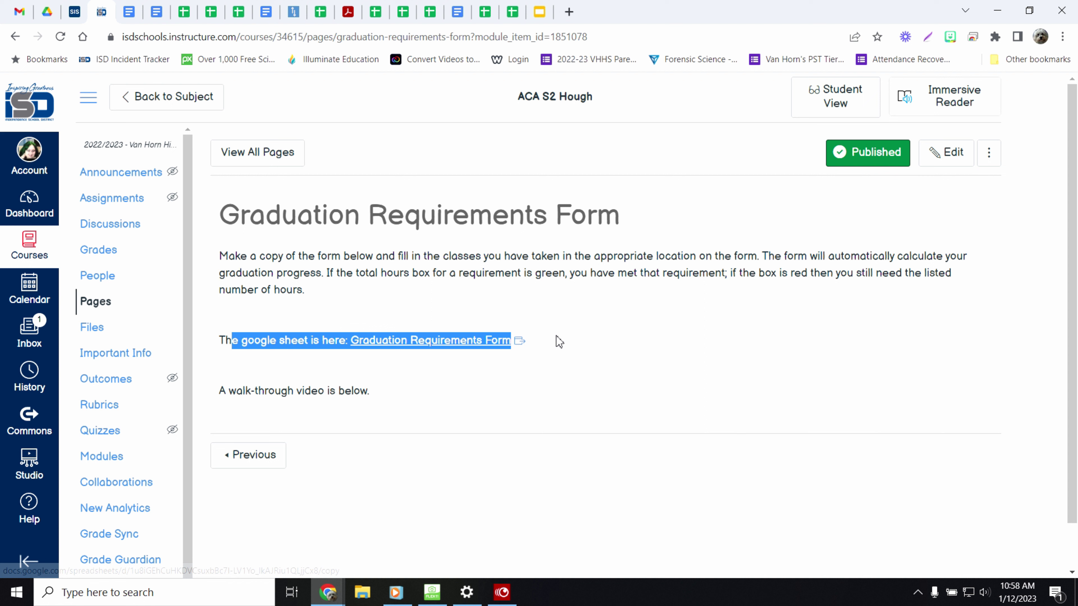
left_click(557, 397)
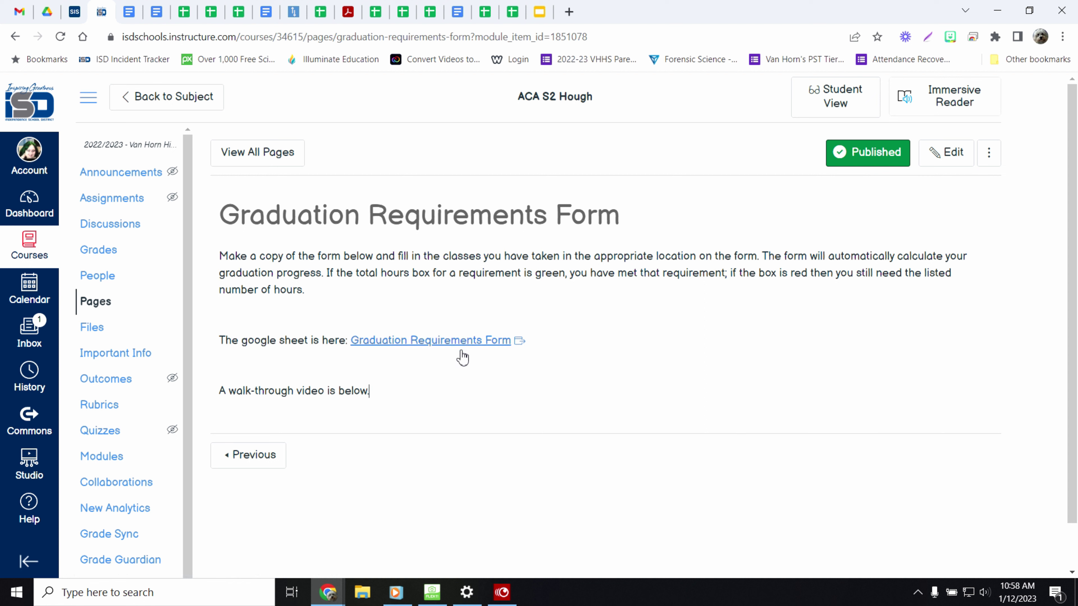
Follow the form link and make a personal copy of the 0 Graduation Calculation sheet.
left_click(489, 342)
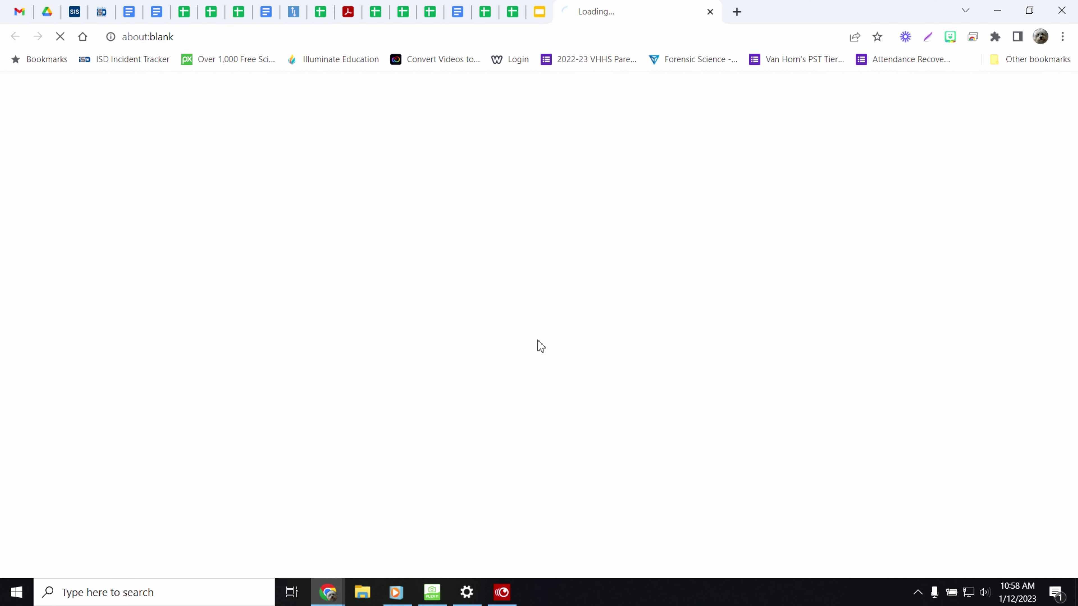
left_click(349, 317)
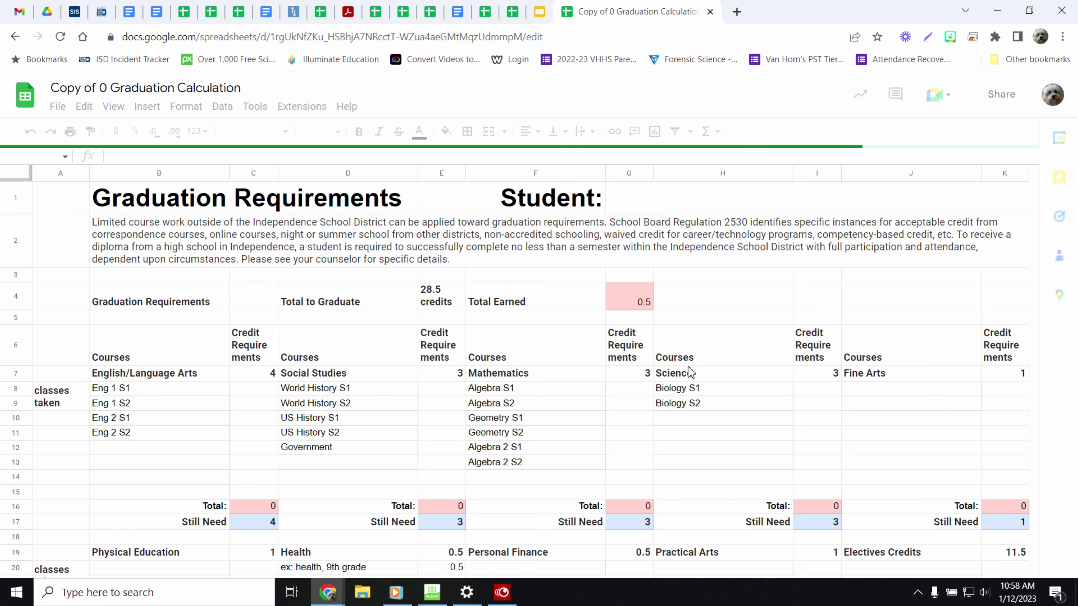
Enter 'Sample Student' beside Student: and replace 'Copy of 0' in the title with 'Sample Student'.
left_click(706, 202)
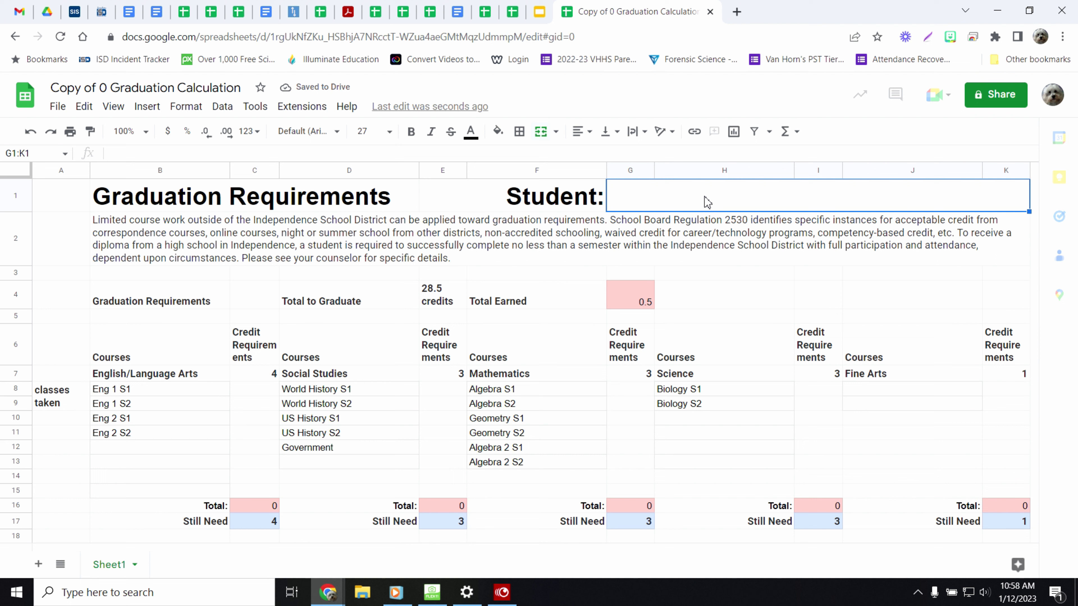
type("Sample ")
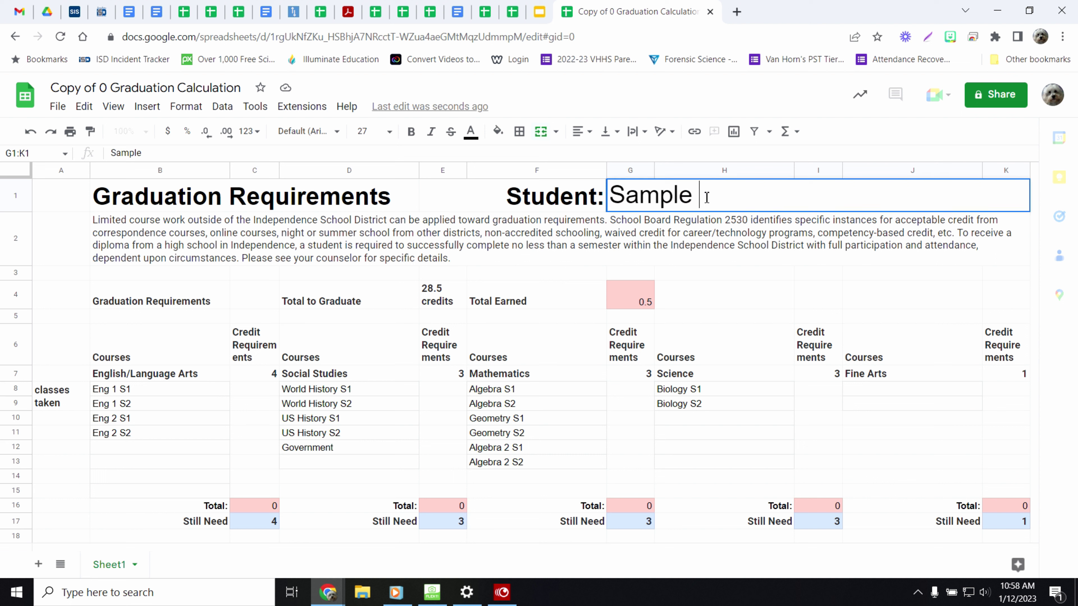
type("Student")
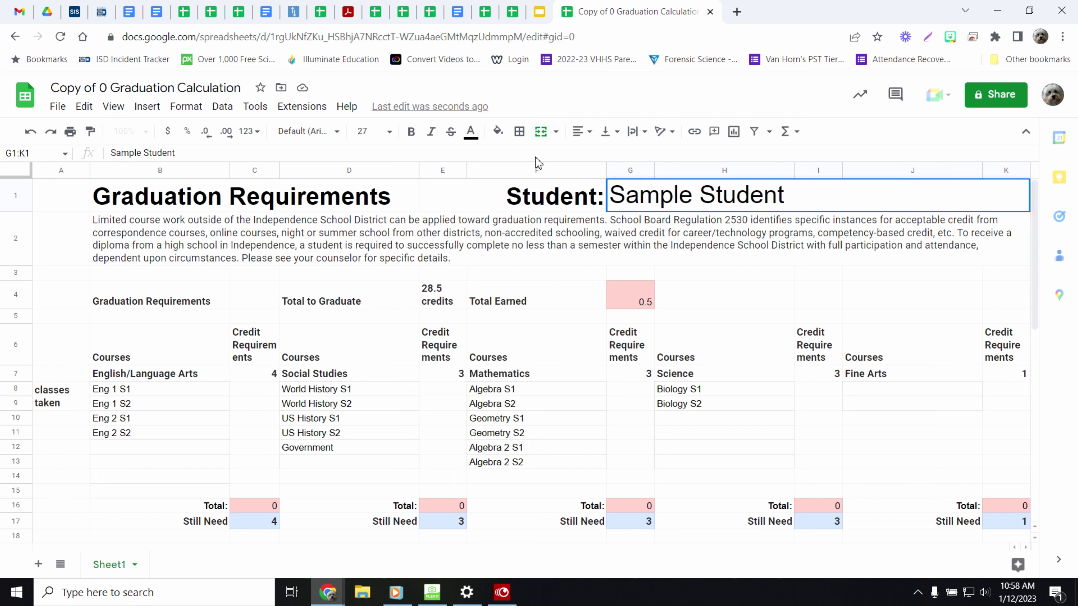
double_click(103, 88)
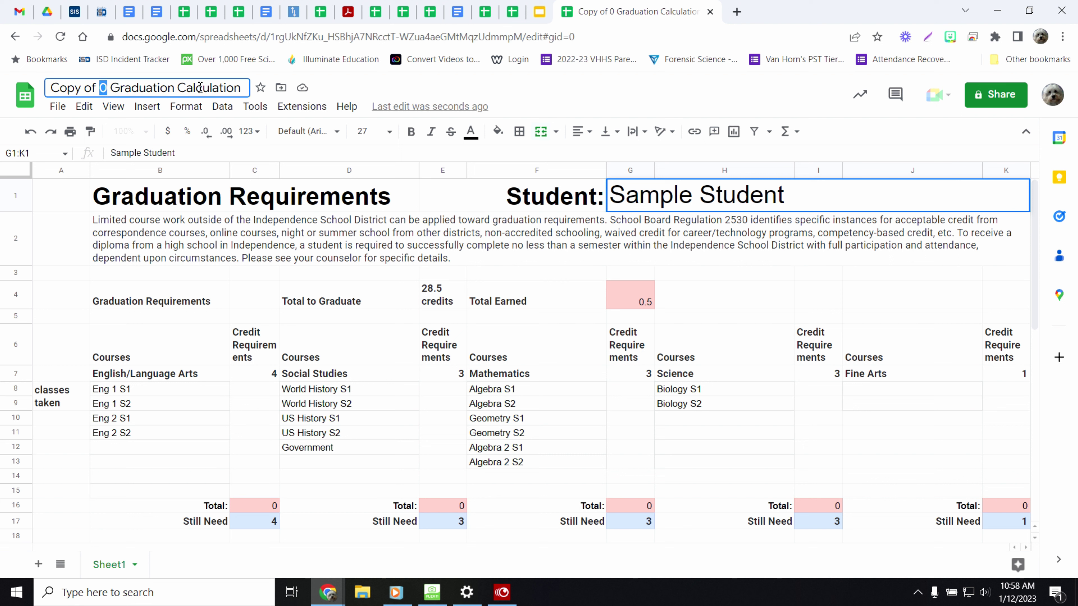
key("BackSpace")
key("BackSpace")
key("BackSpace")
key("BackSpace")
key("BackSpace")
key("BackSpace")
key("BackSpace")
key("BackSpace")
key("BackSpace")
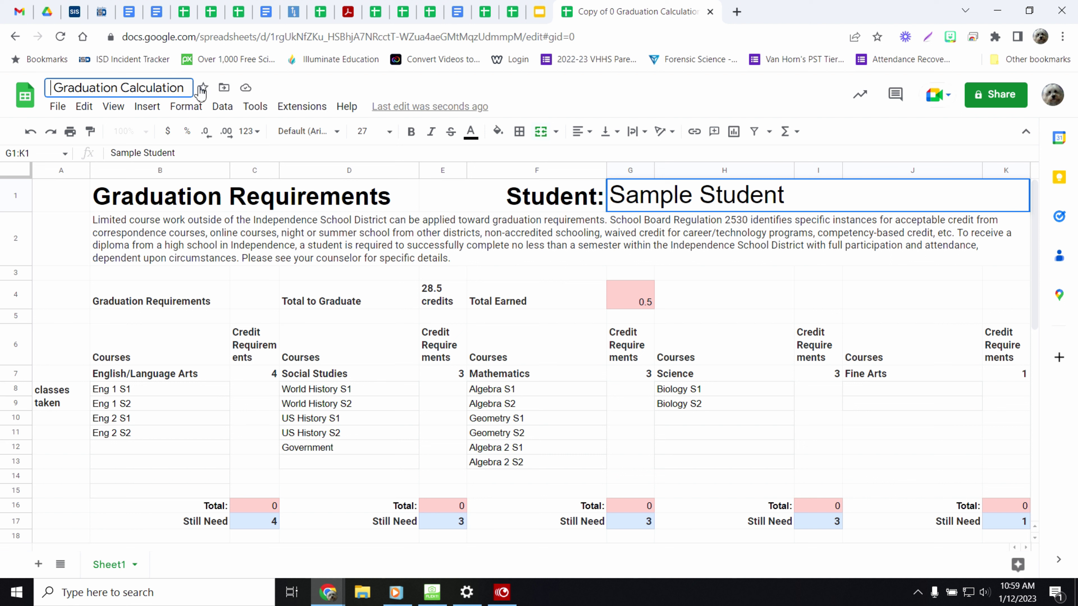
type("Sample")
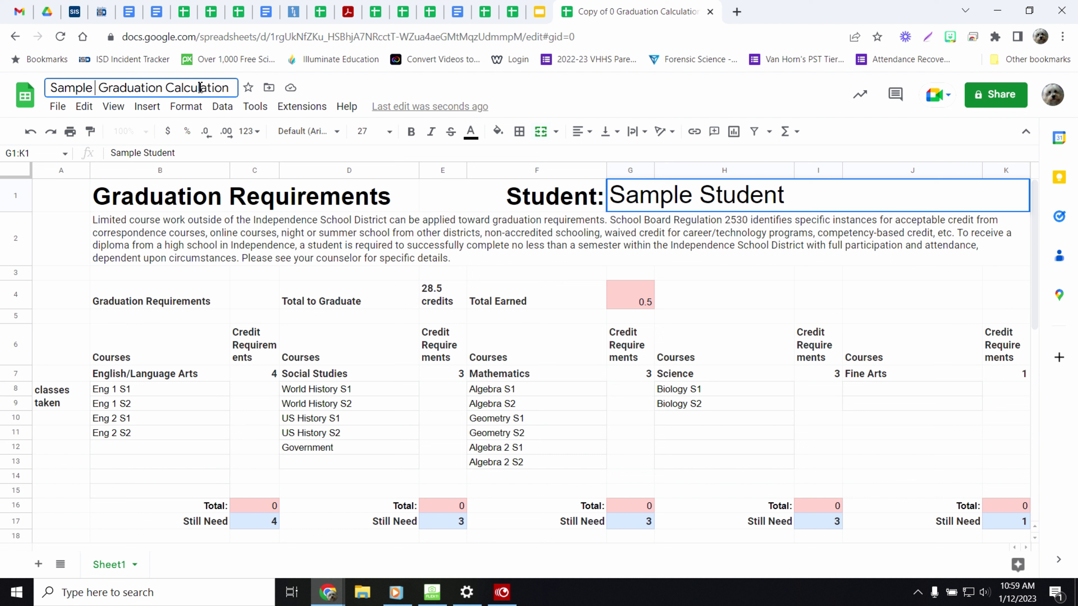
type(" Student")
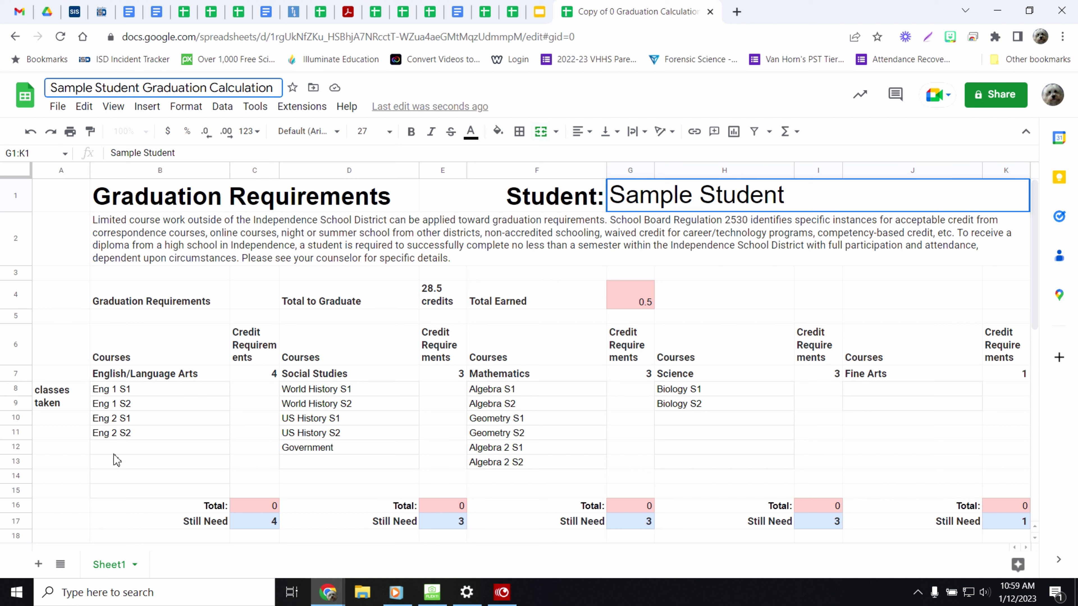
Give Eng 1 S1, Eng 1 S2, Eng 2 S1 and Eng 2 S2 0.5 credits each.
left_click(174, 390)
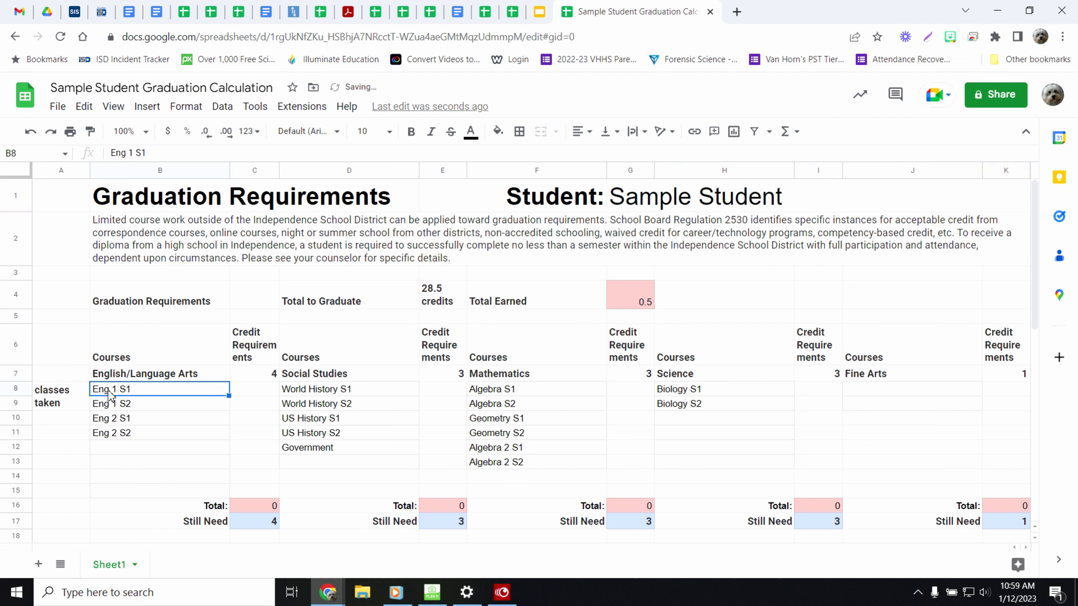
left_click(245, 390)
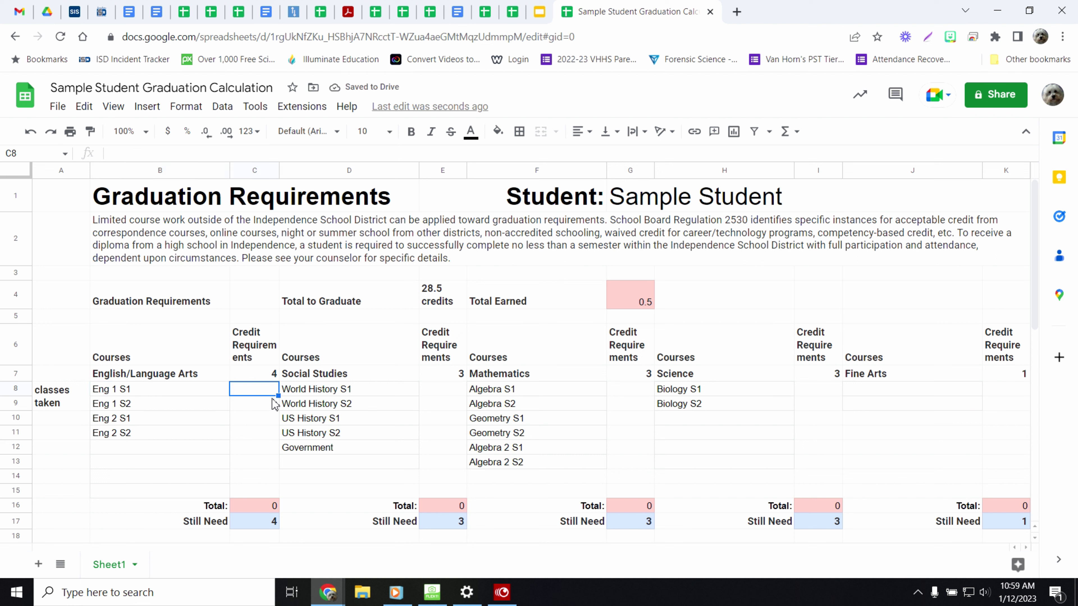
type("0.5")
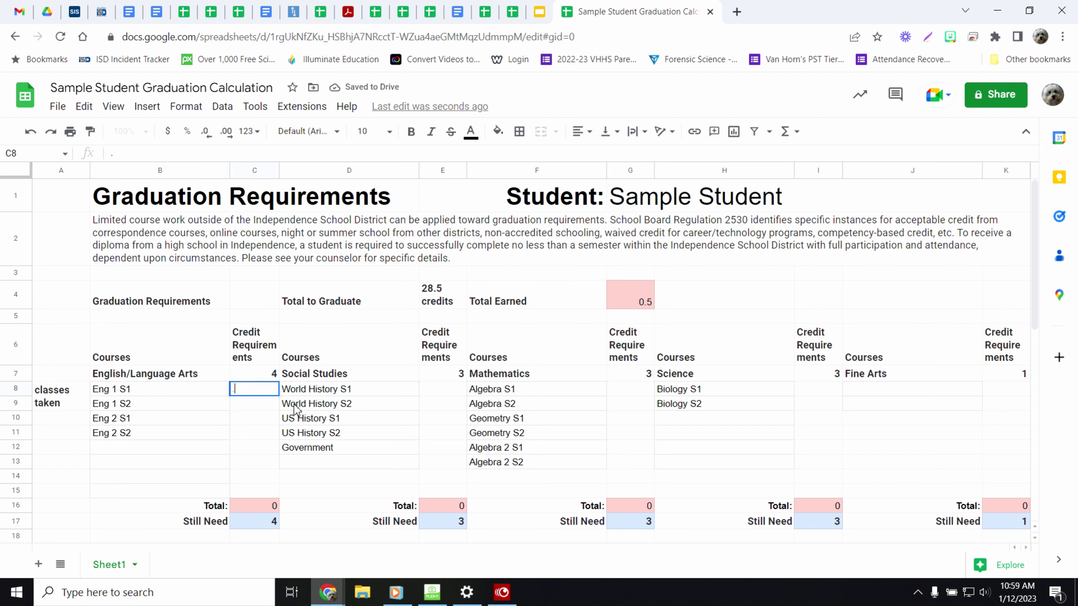
key("Return")
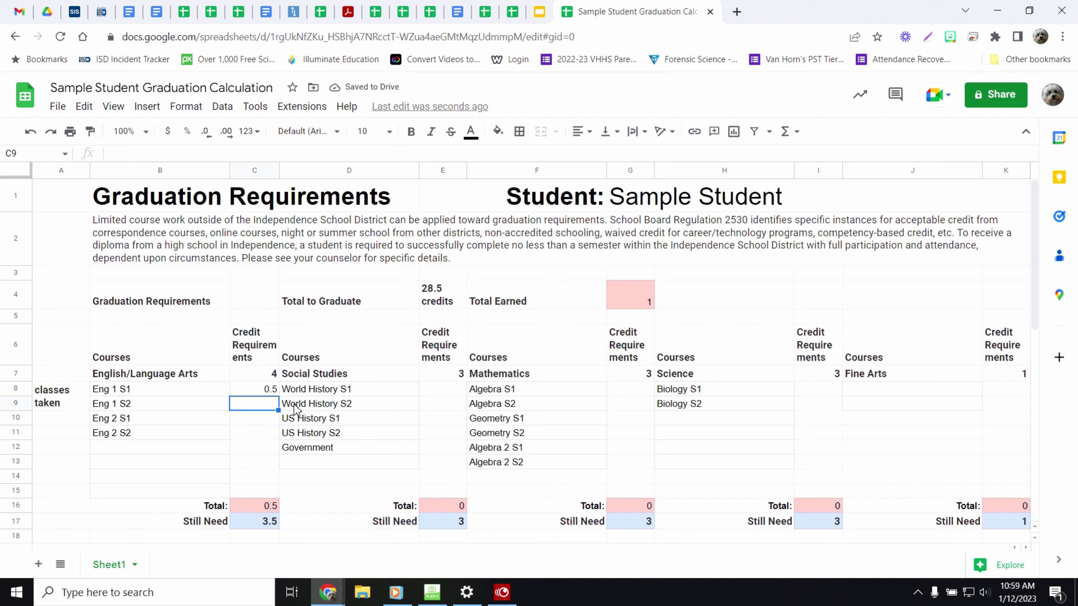
type(".5")
key("Return")
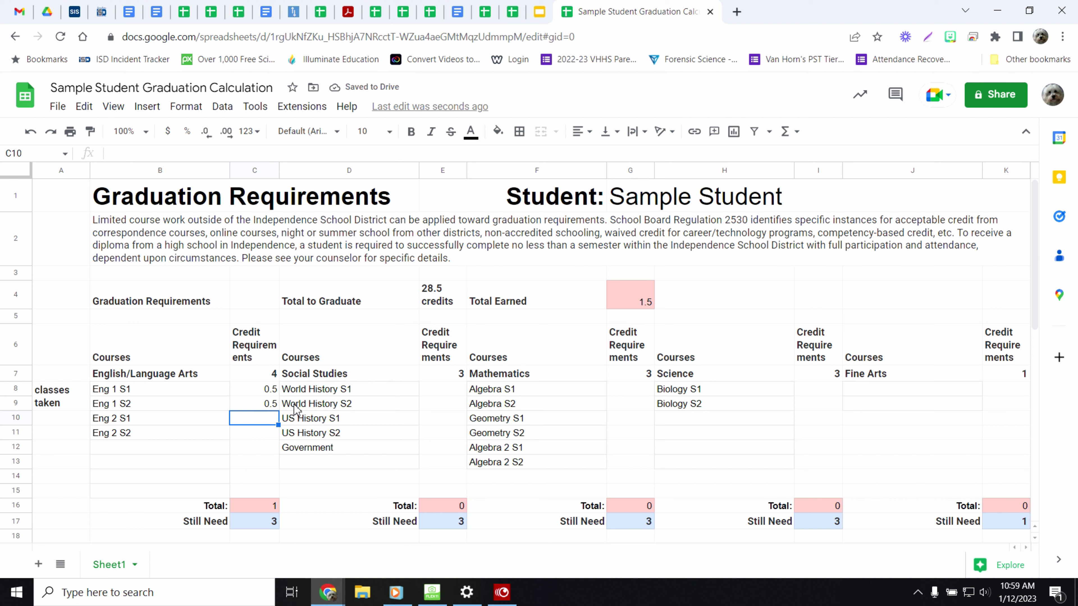
type(".5")
key("Return")
type(".5")
key("Return")
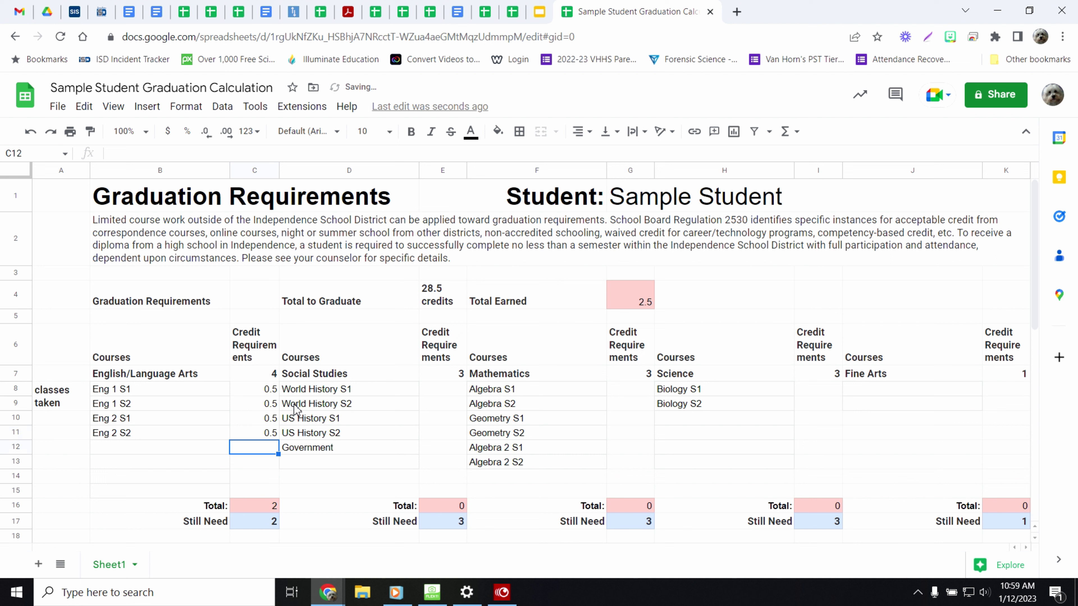
Add the course Eng 3 S1 below Eng 2 S2 with 0.5 credits.
key("Left")
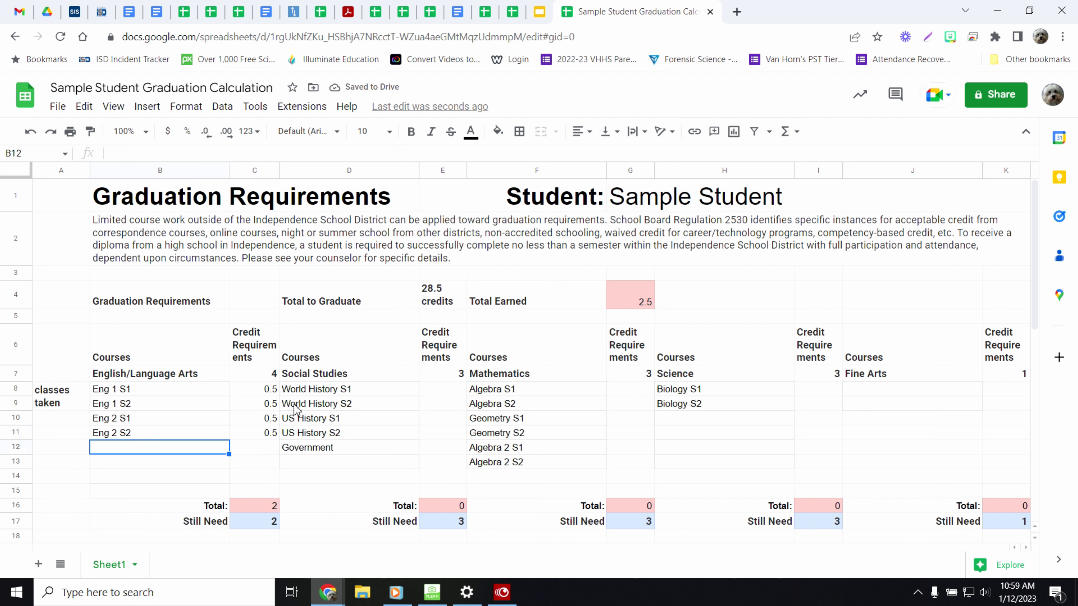
type("Eng")
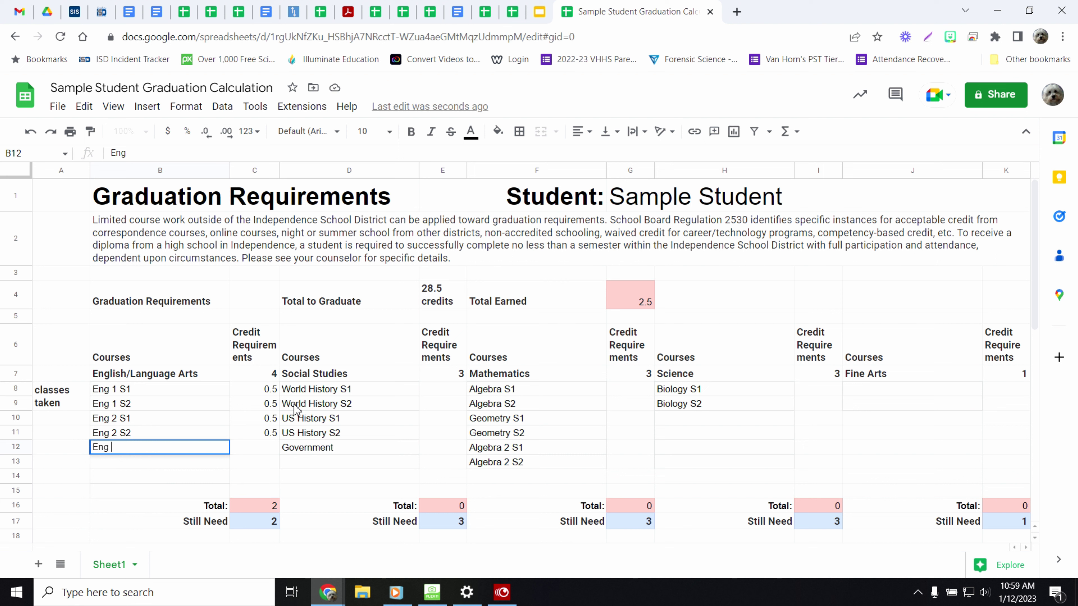
type(" 3 S1")
key("Return")
key("Right")
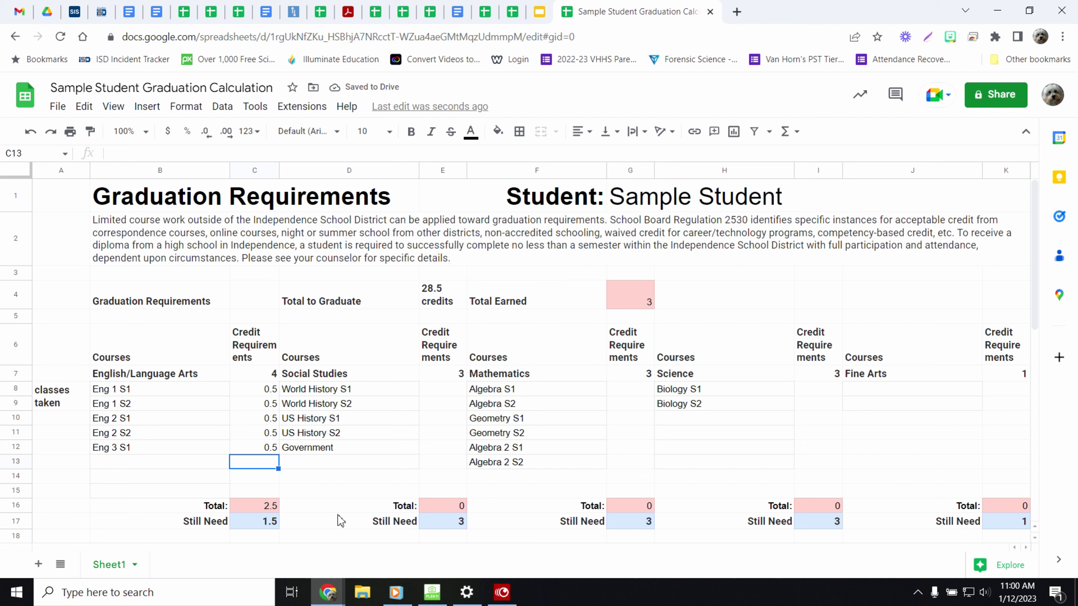
left_click(192, 492)
left_click(278, 526, "shift")
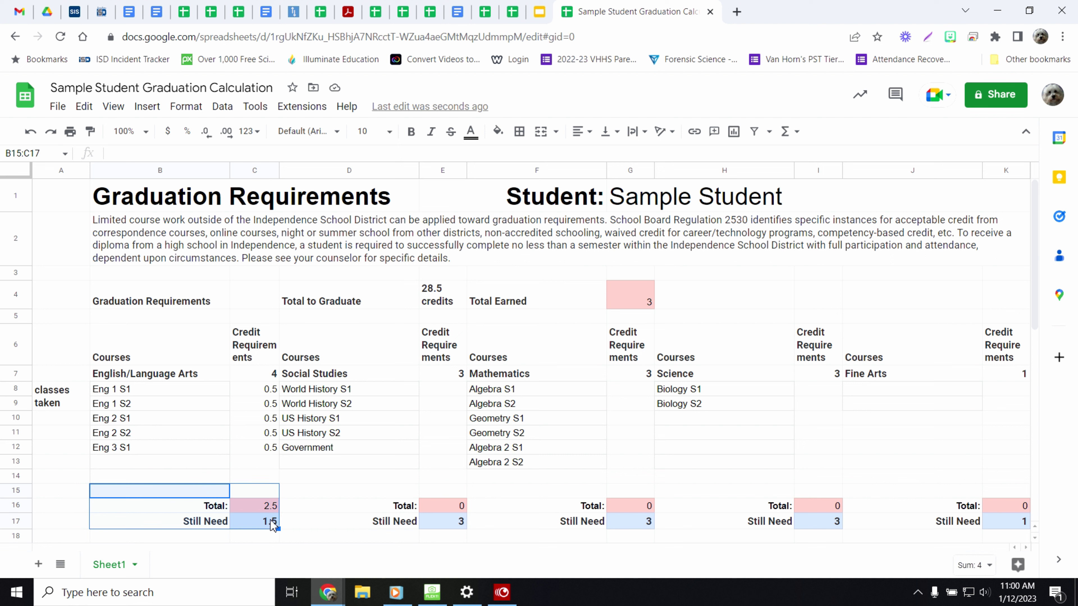
left_click(206, 508)
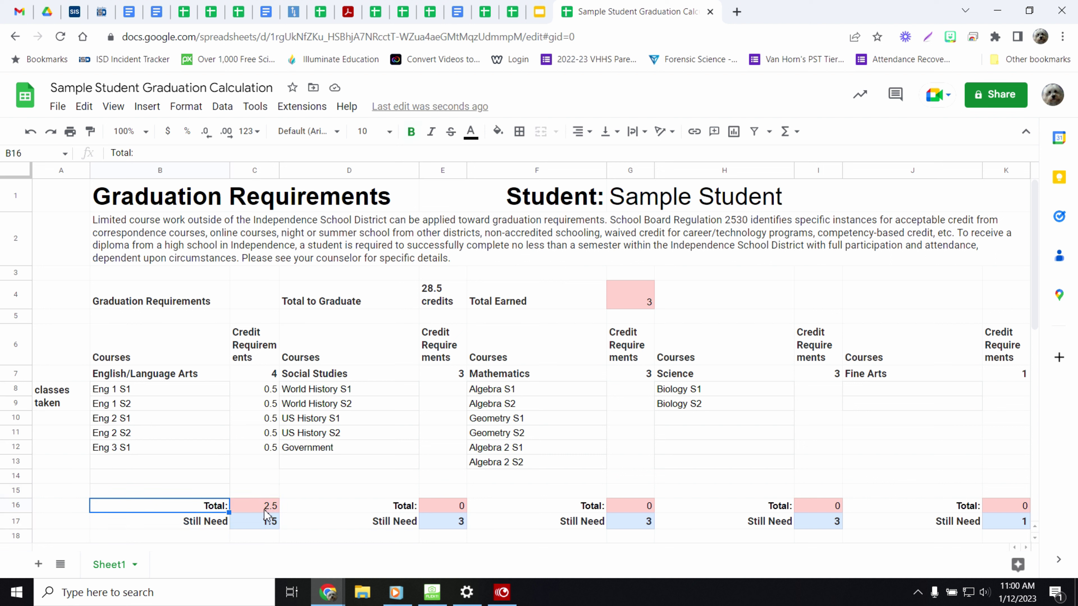
left_click(192, 374)
left_click(258, 376, "shift")
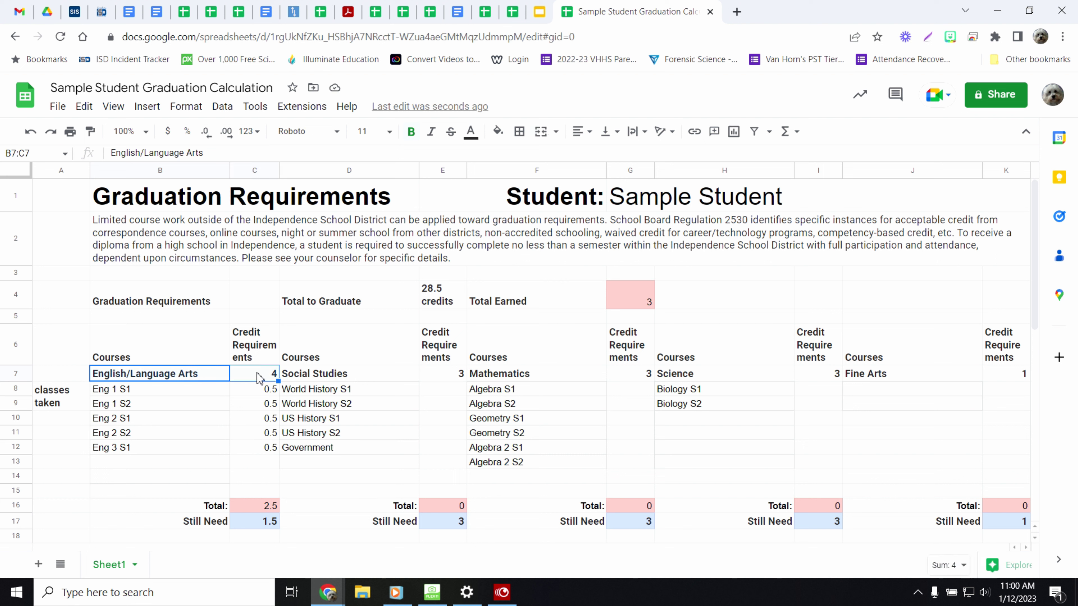
left_click(209, 508)
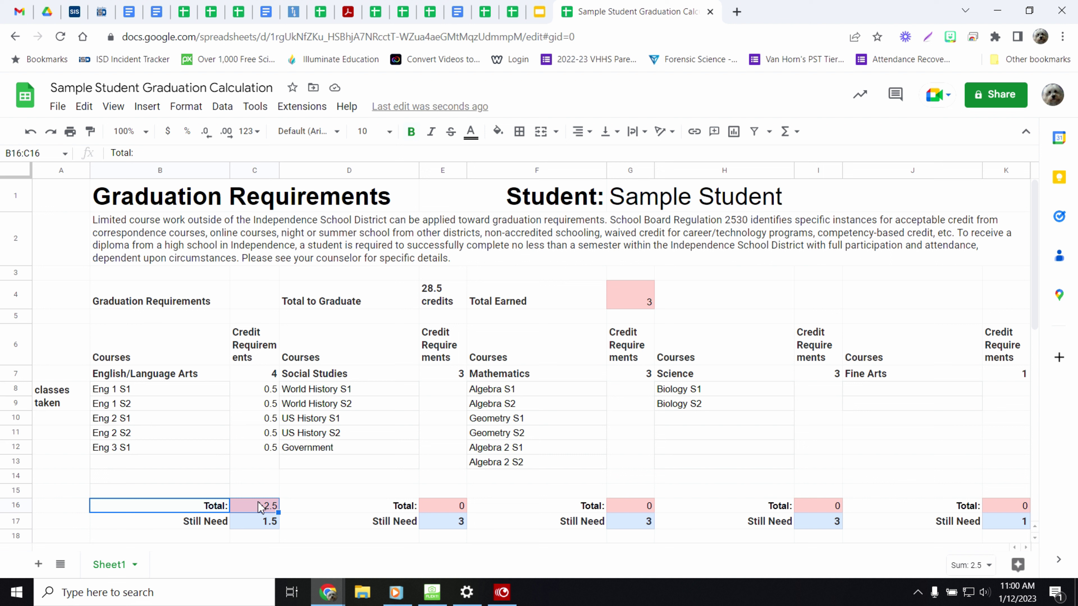
left_click(206, 524)
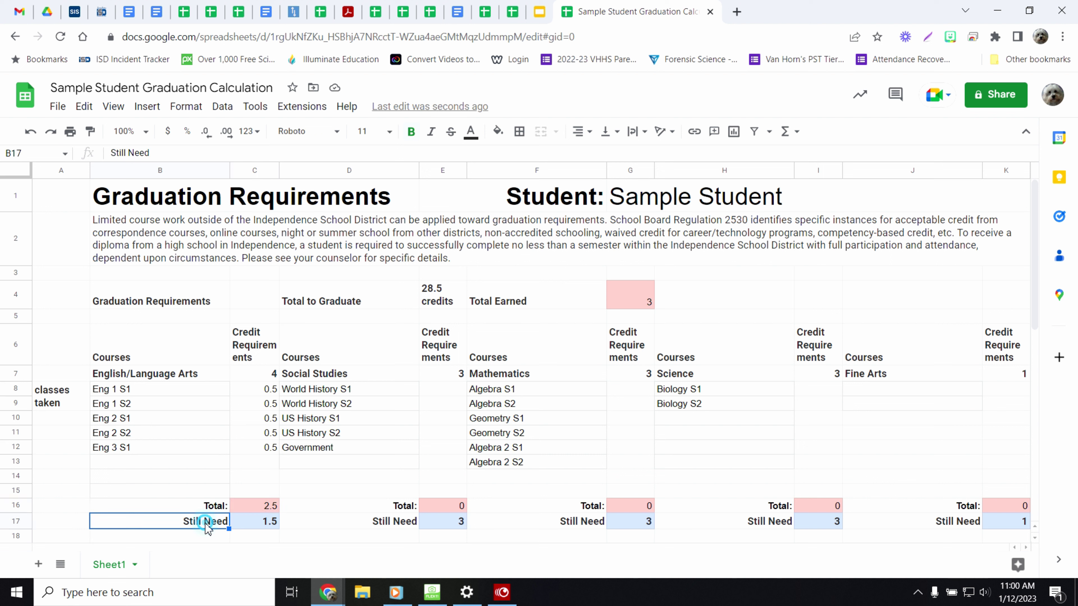
left_click(248, 526, "shift")
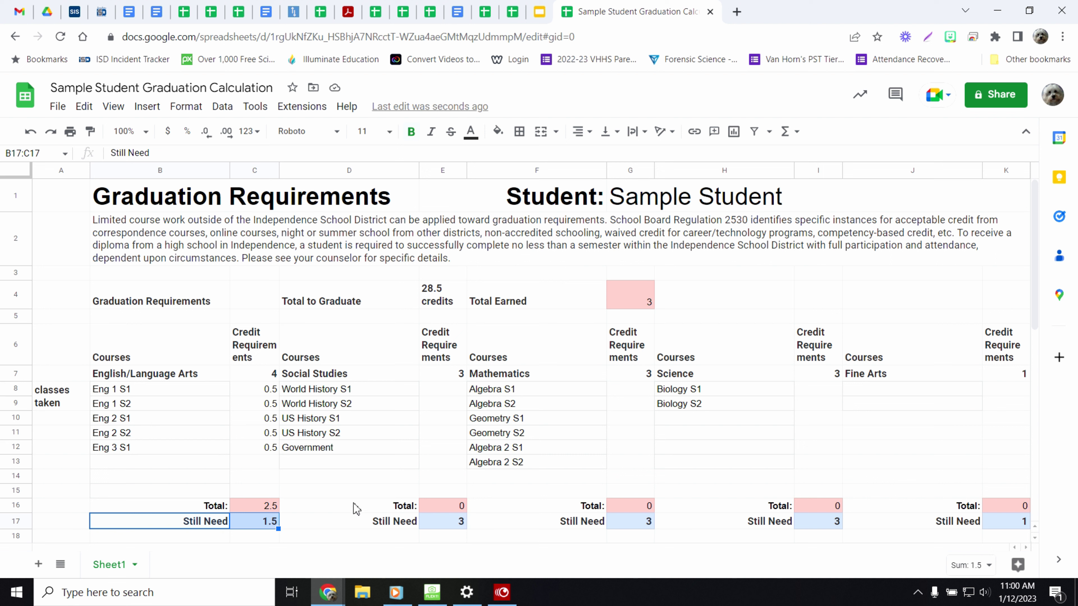
Enter 0.5 credits for World History S1 and S2, US History S1 and S2, and Government.
left_click(436, 391)
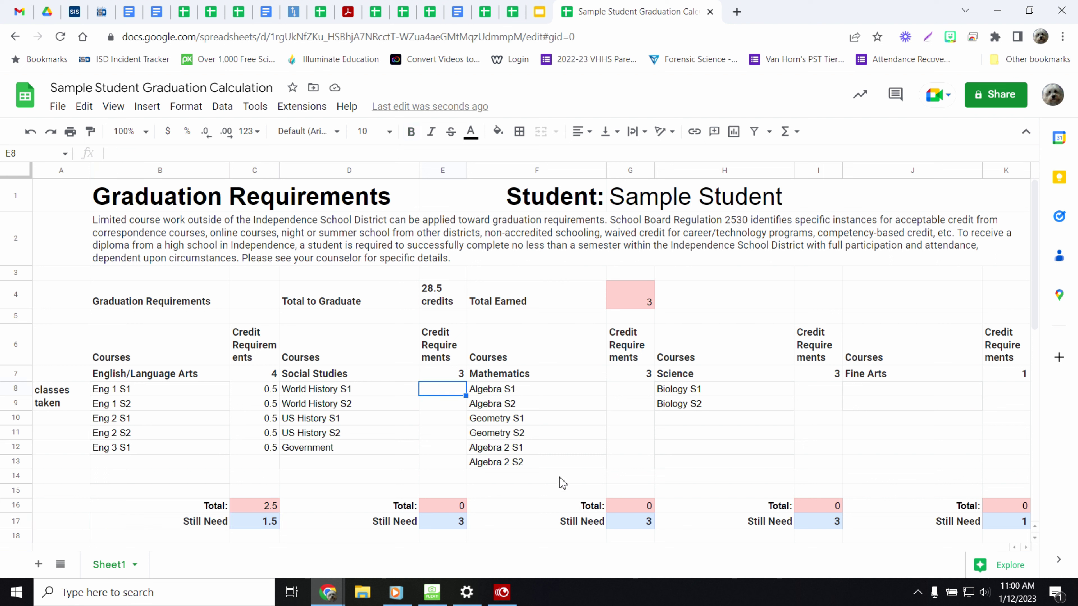
key("Return")
type(".5")
key("Return")
type(".5")
key("Return")
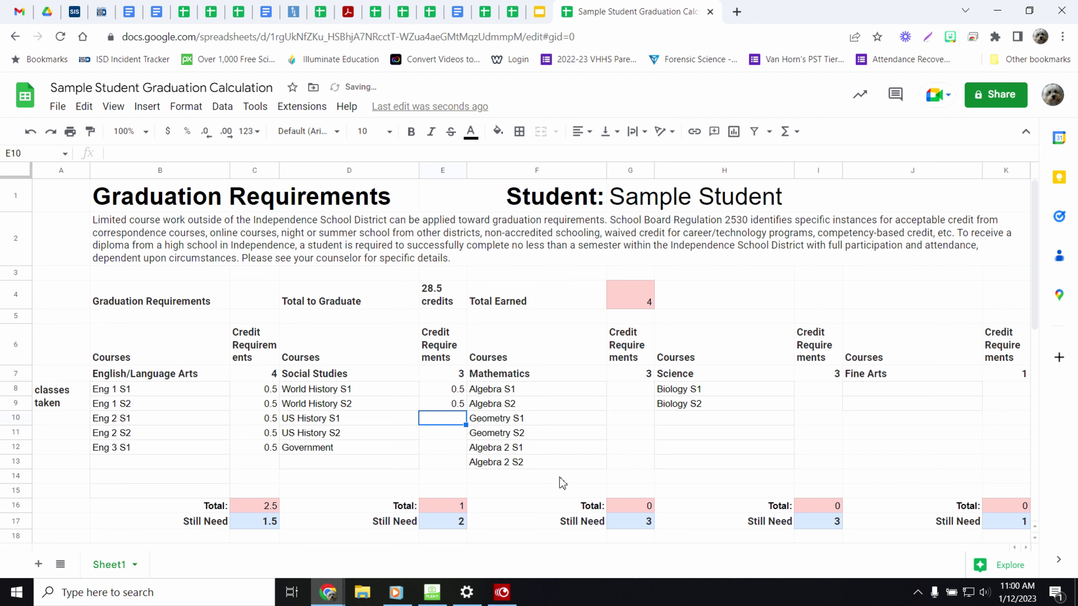
type(".5")
key("Return")
type(".5")
key("Return")
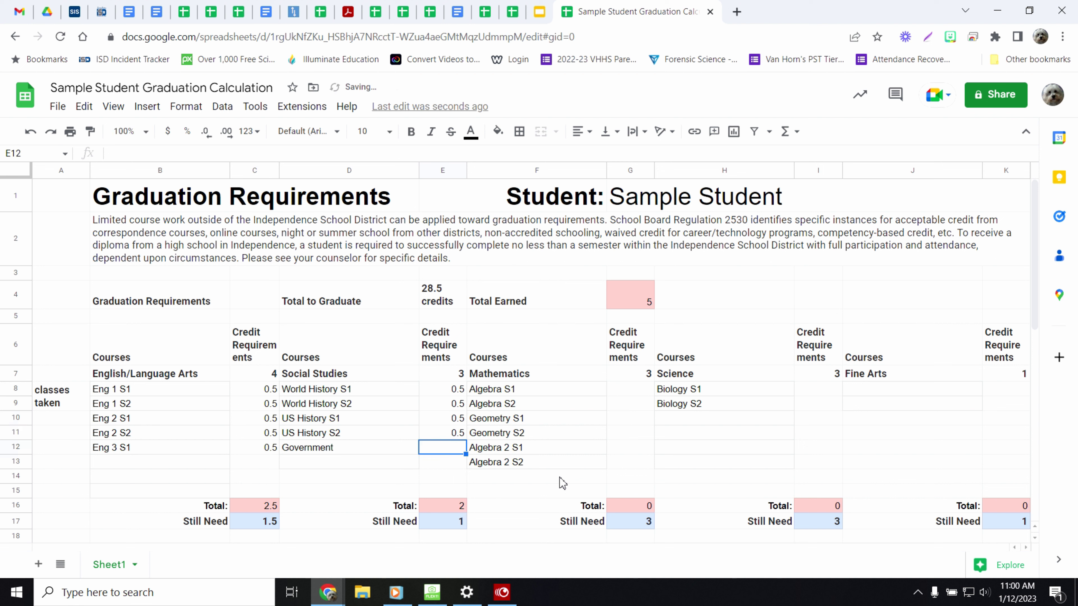
type(".5")
key("Return")
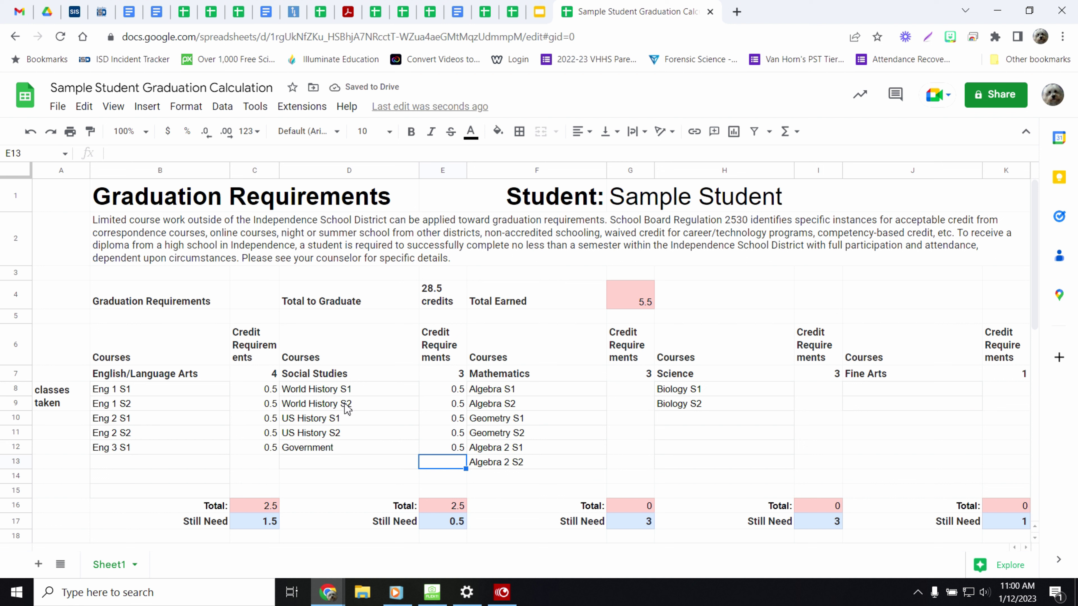
left_click(403, 463)
Add Psychology as a Social Studies course with 0.5 credits.
type("Psychology")
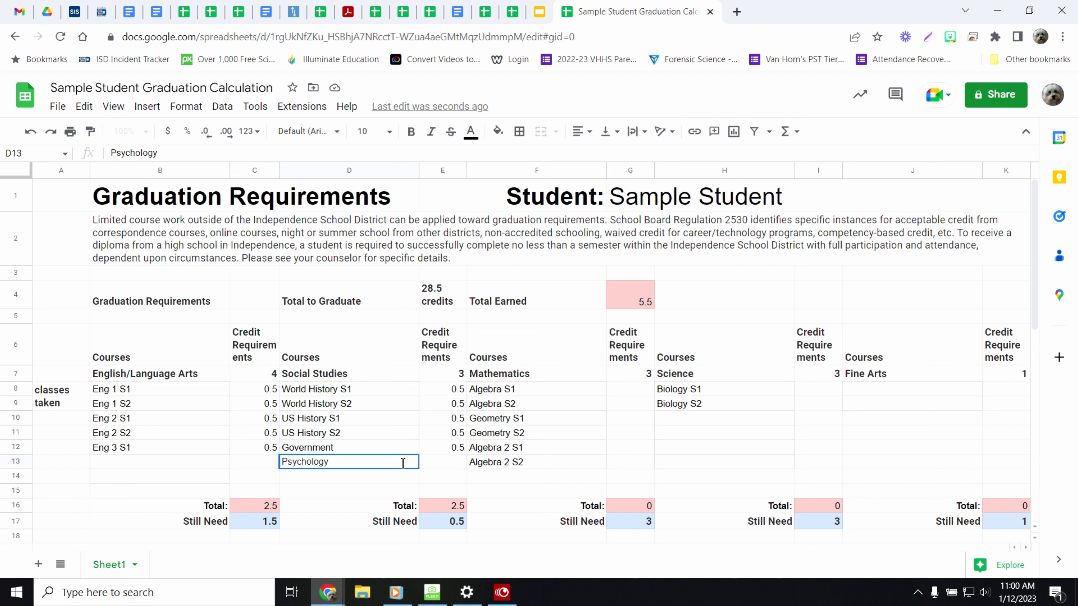
key("Tab")
type("0.5")
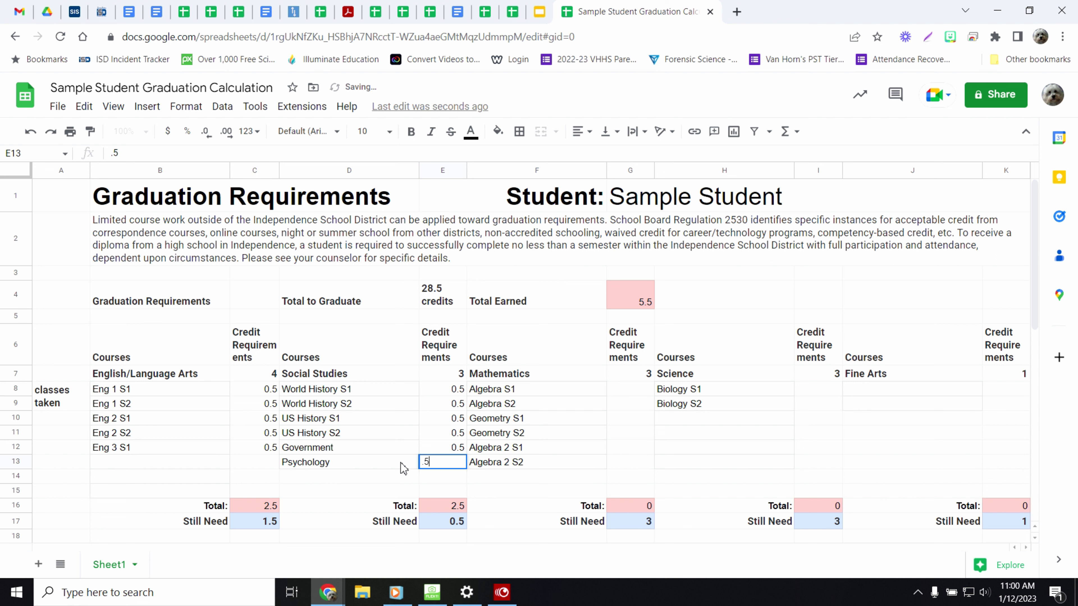
key("Return")
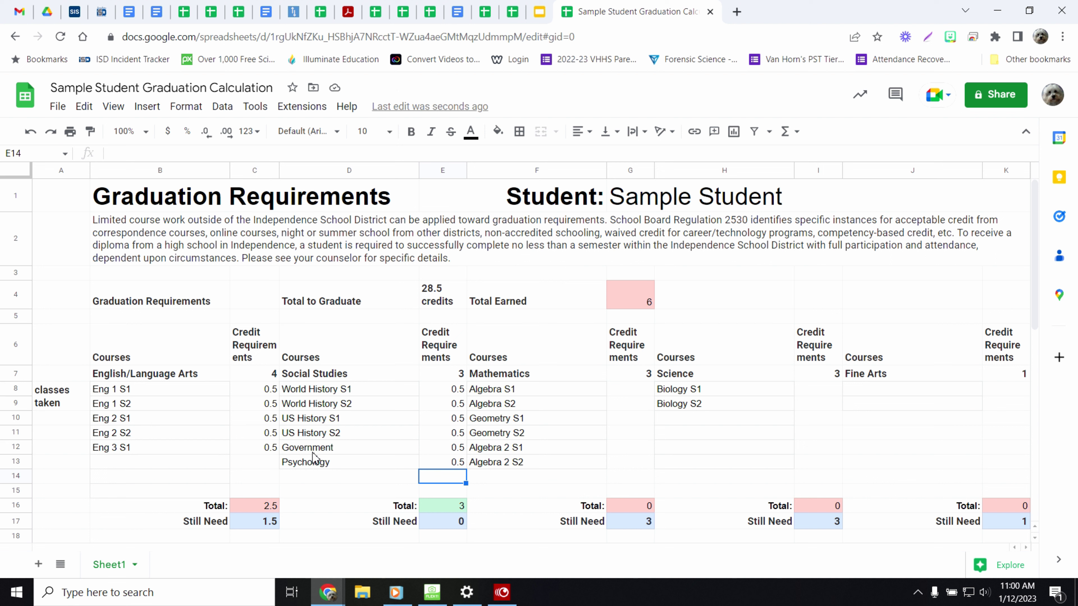
Select E8:E13 to verify the Social Studies sum, then re-enter Psychology's 0.5 credit.
left_click_drag(454, 389, 461, 464)
left_click(405, 509)
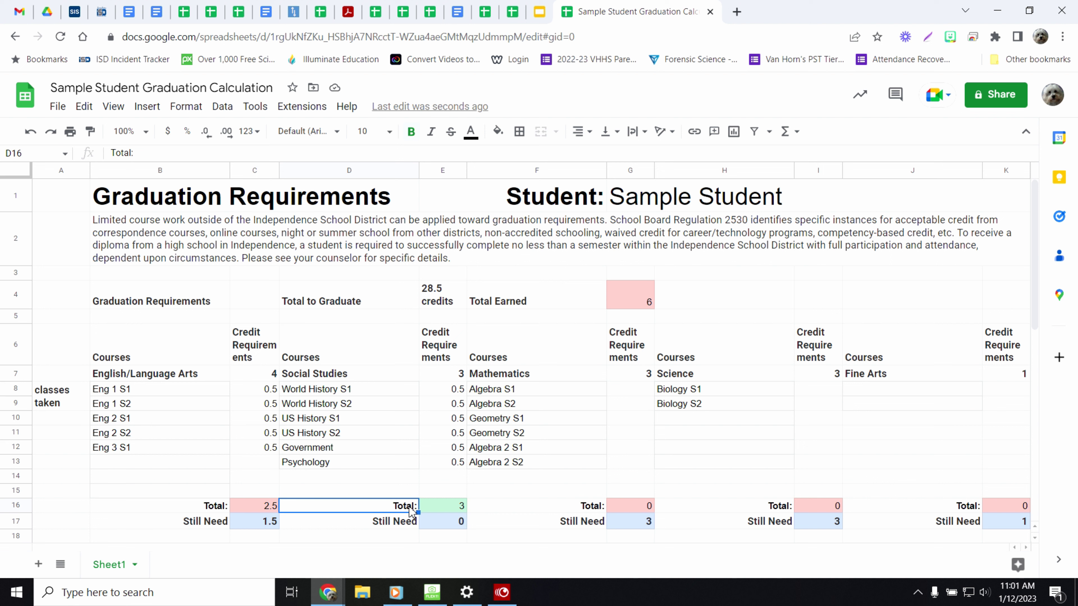
key("shift+Right")
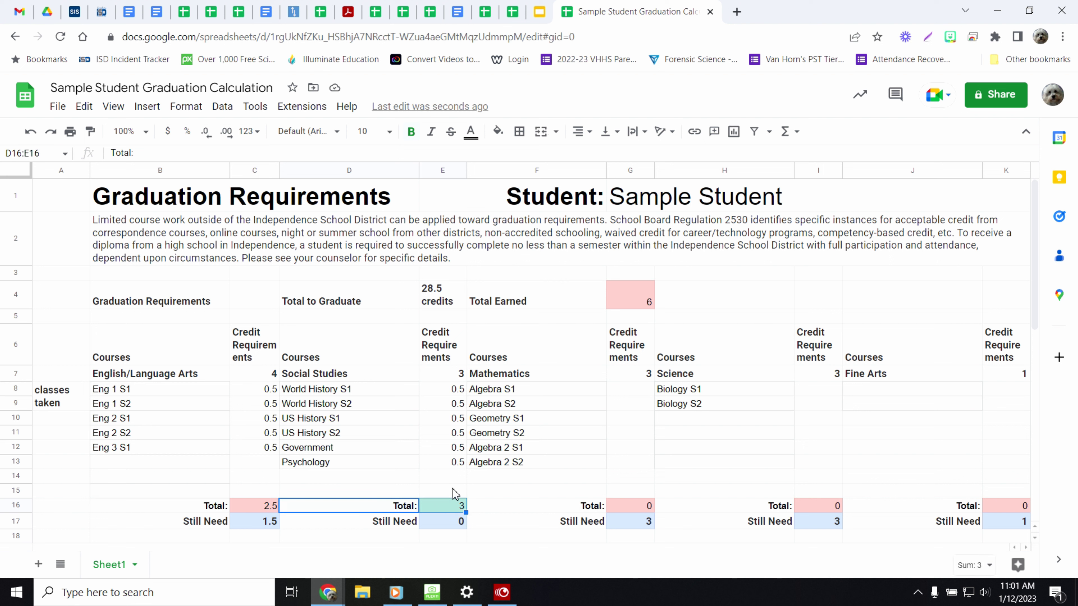
left_click(453, 464)
key("Delete")
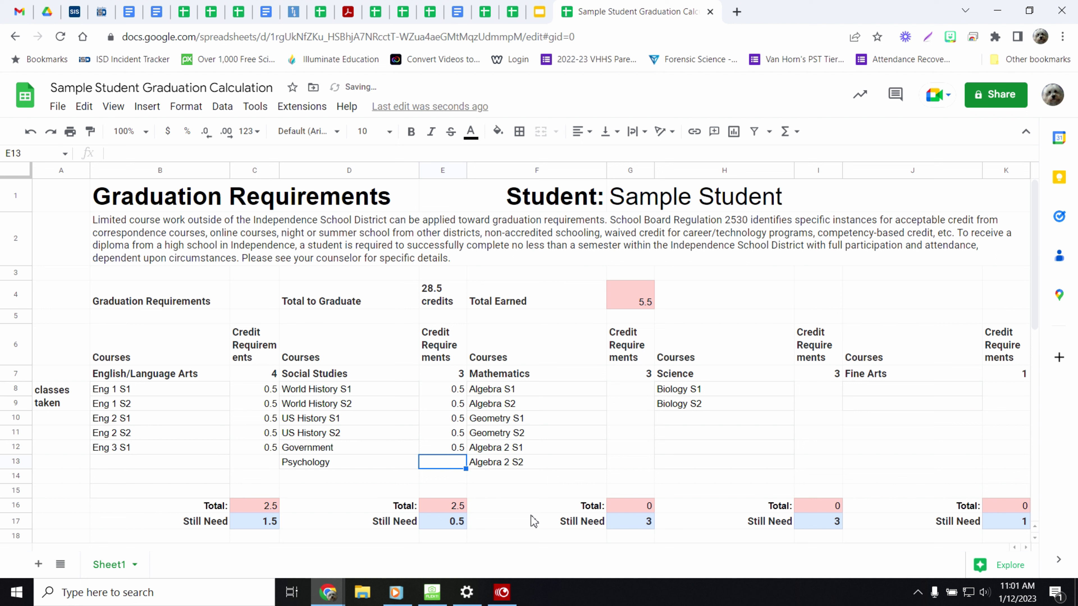
type(".5")
key("Return")
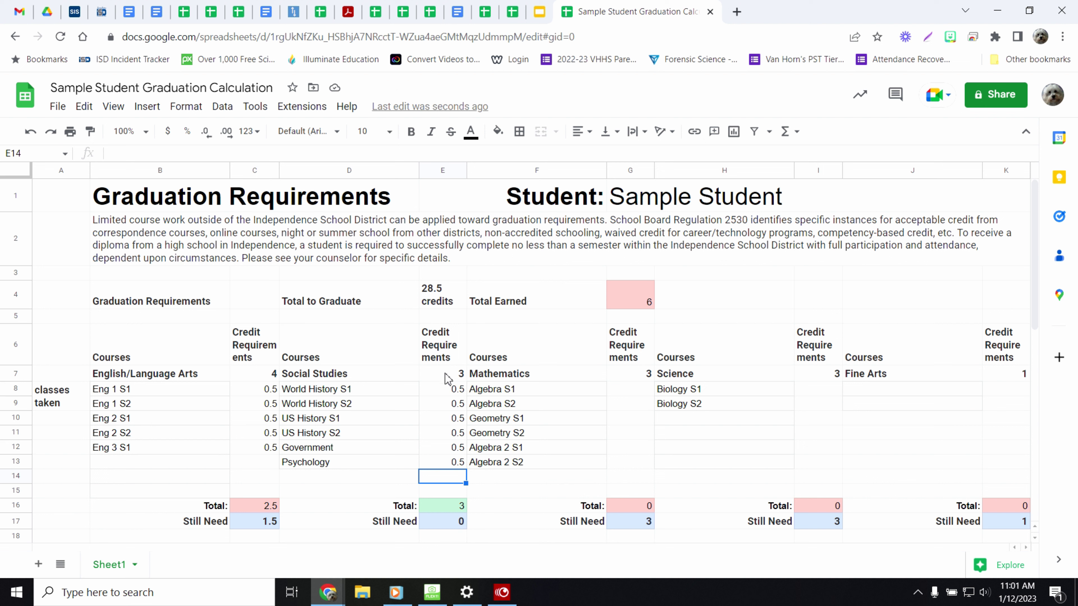
Enter 0.5 credits for Algebra S1, Algebra S2, Geometry S1, Geometry S2 and Algebra 2 S1.
left_click(639, 390)
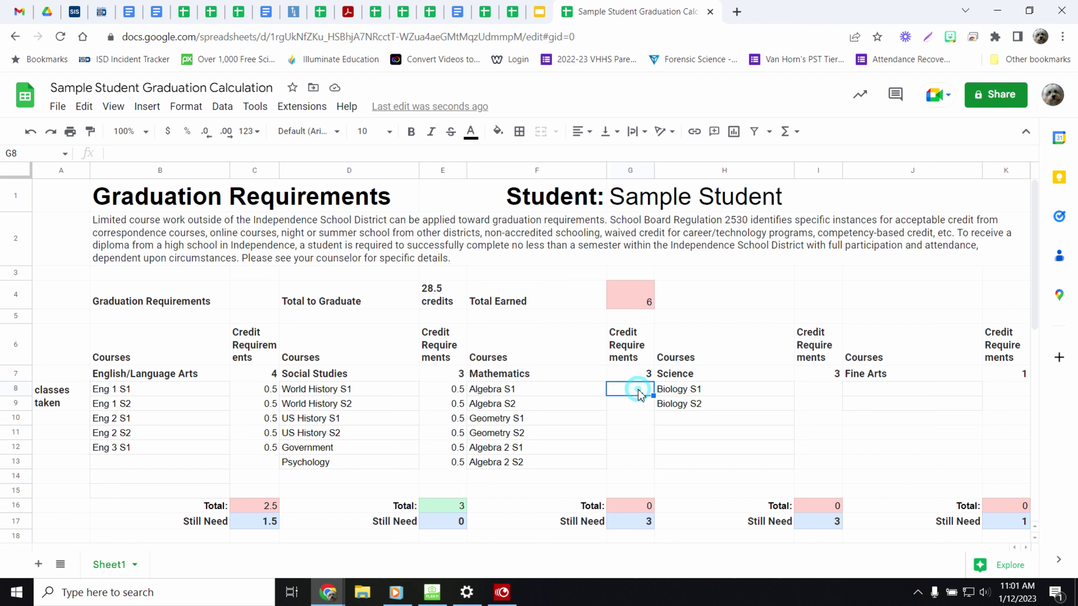
type("0.5")
key("Return")
type("0.5")
key("Return")
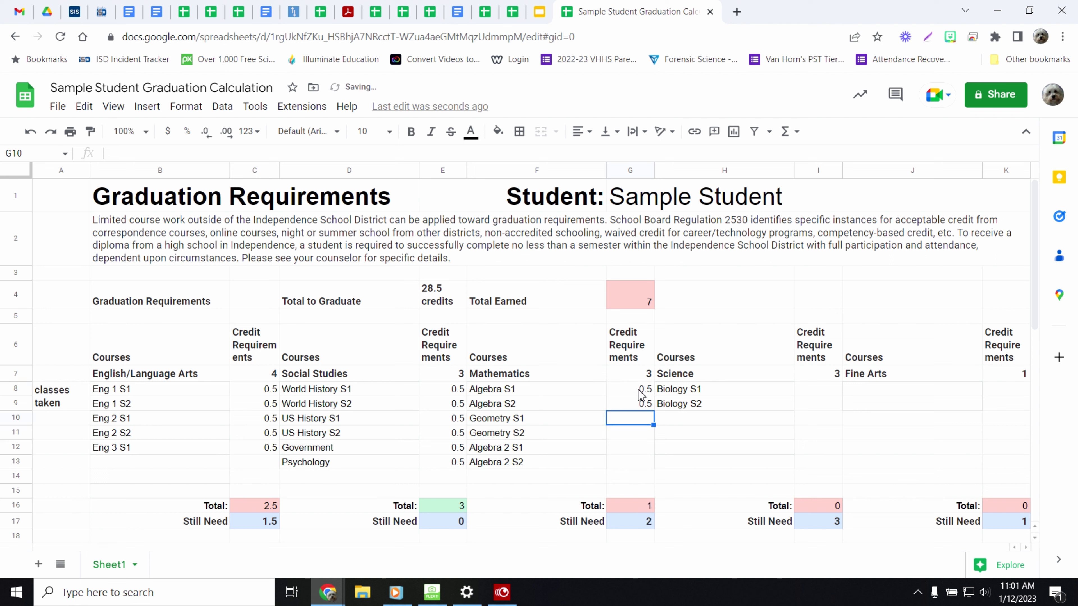
type(".5")
key("Return")
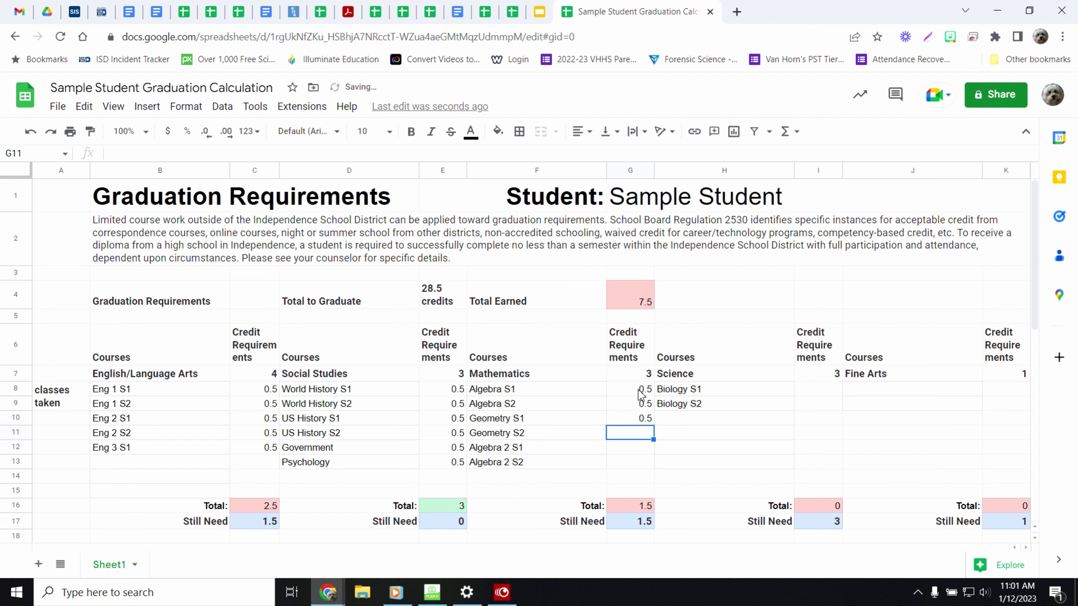
type(".5")
key("Return")
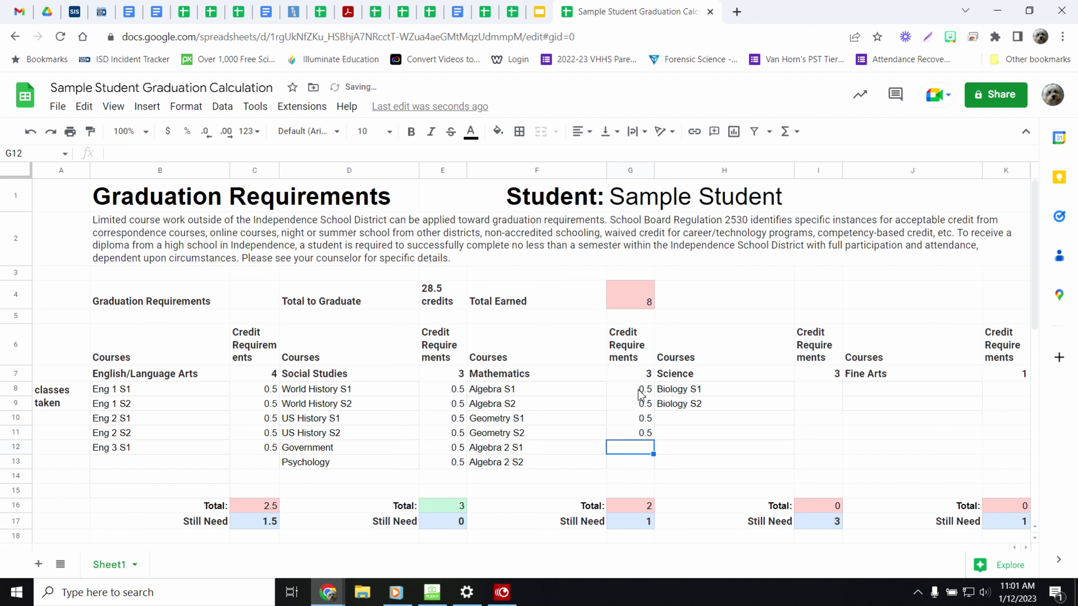
type(".5")
key("Return")
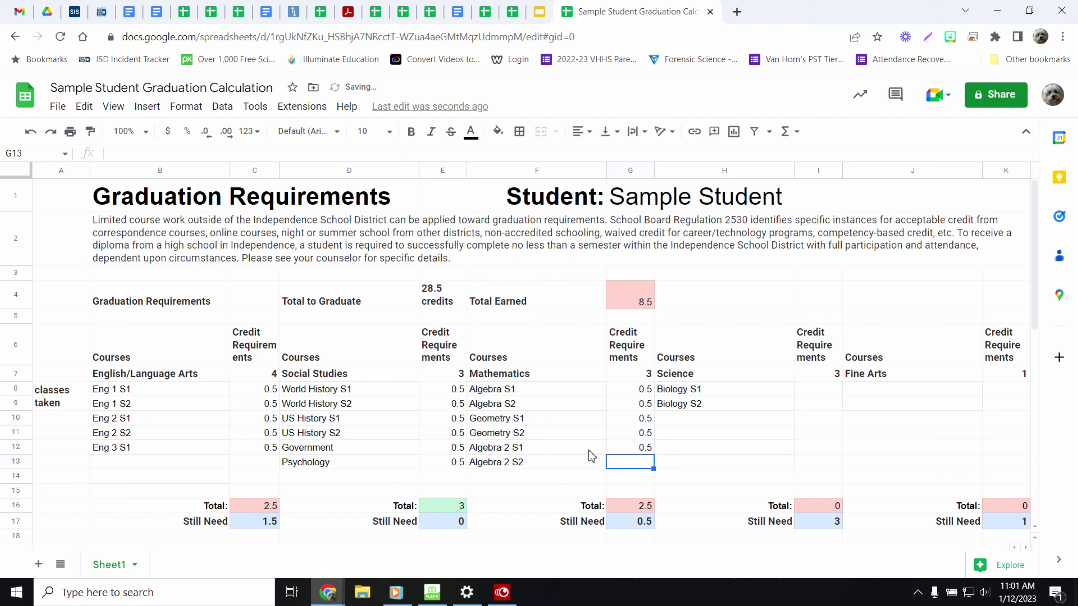
left_click(540, 476)
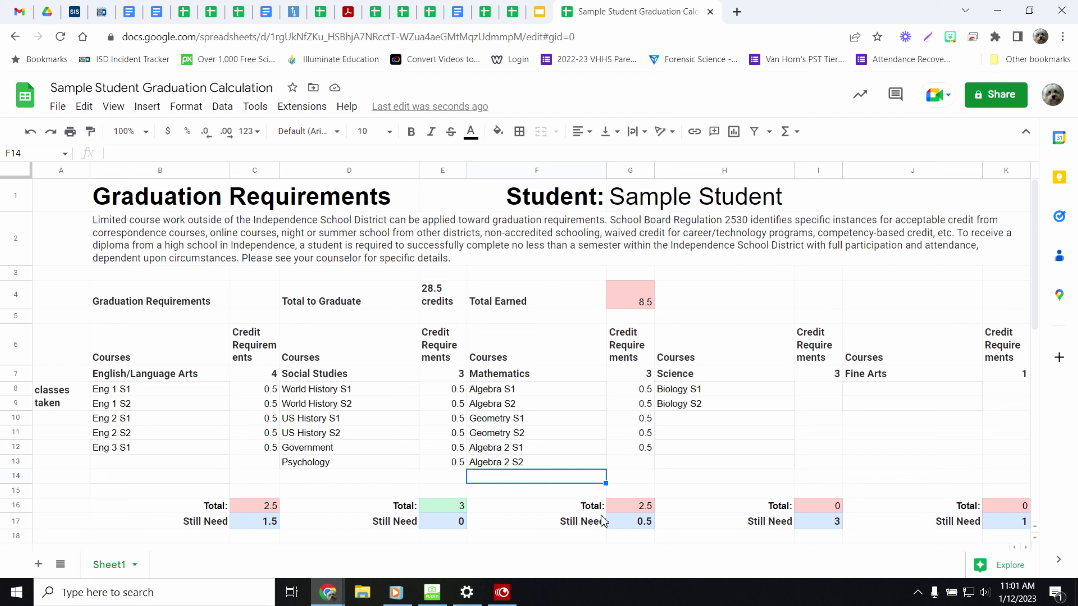
Add Eng 3 S2 as a blue current class with 0.5 credits.
left_click(187, 467)
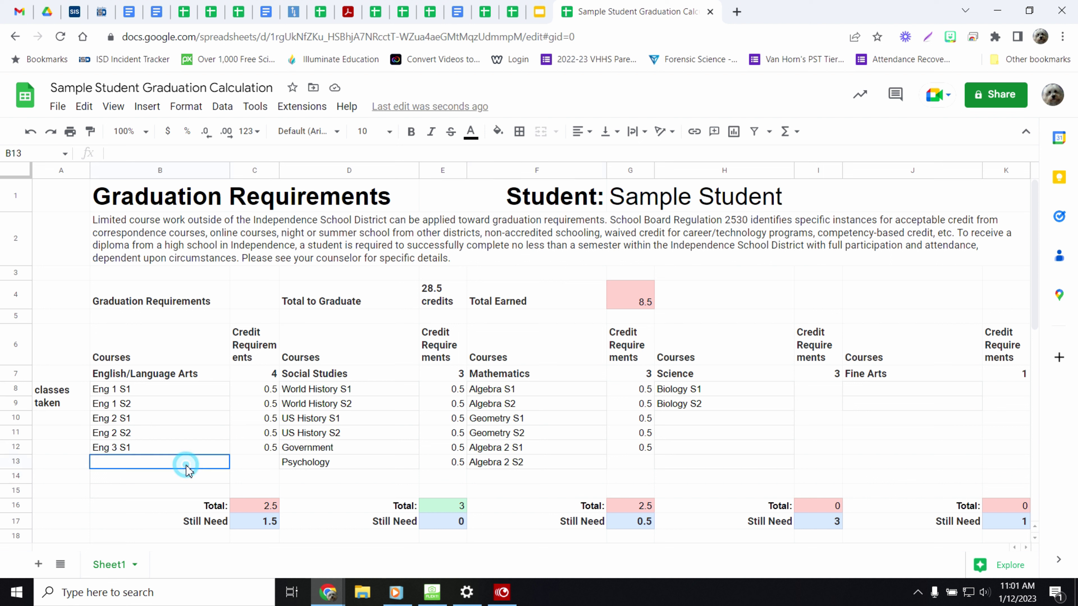
type("Eng ")
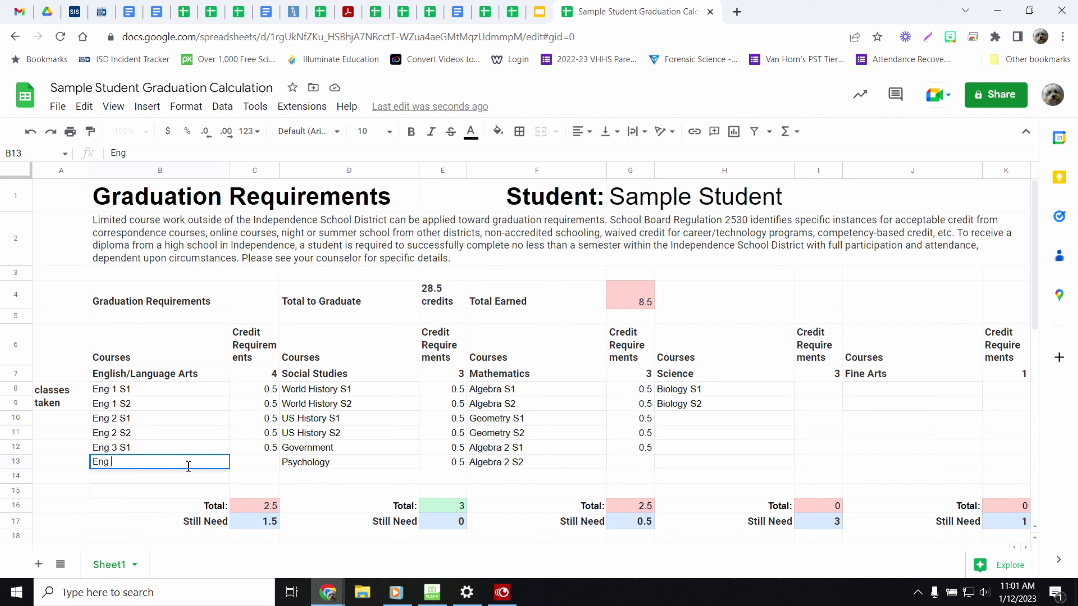
type("3 S2")
key("Return")
left_click(103, 466)
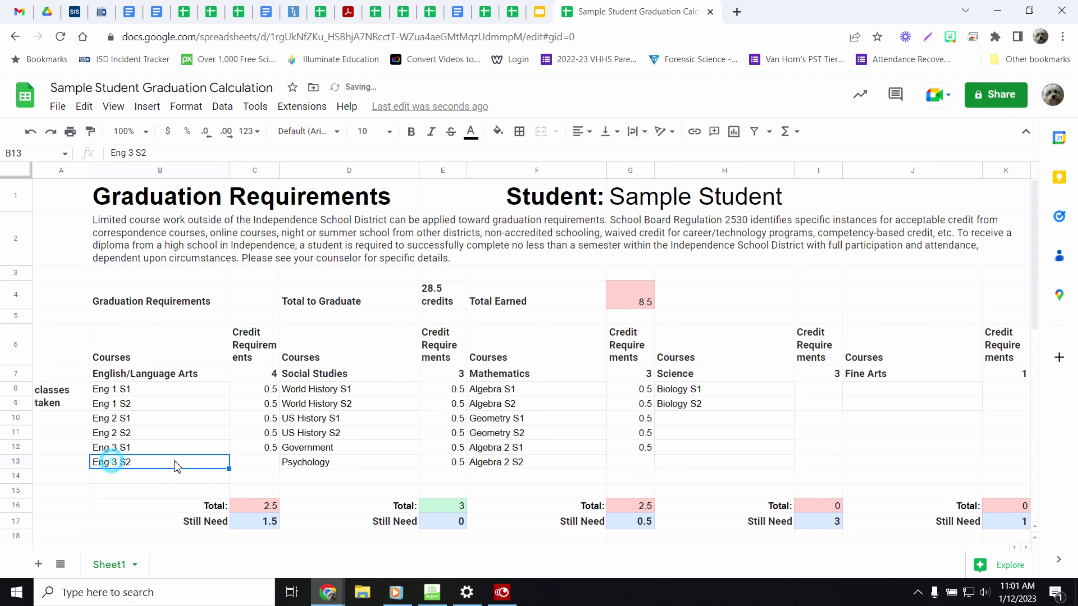
left_click(471, 131)
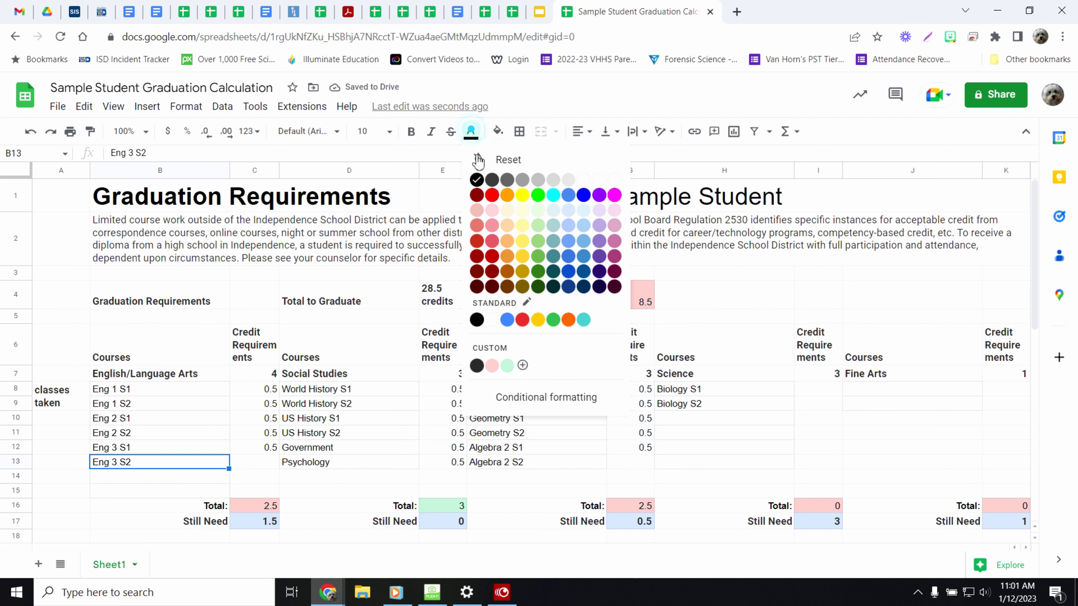
left_click(584, 197)
left_click(266, 466)
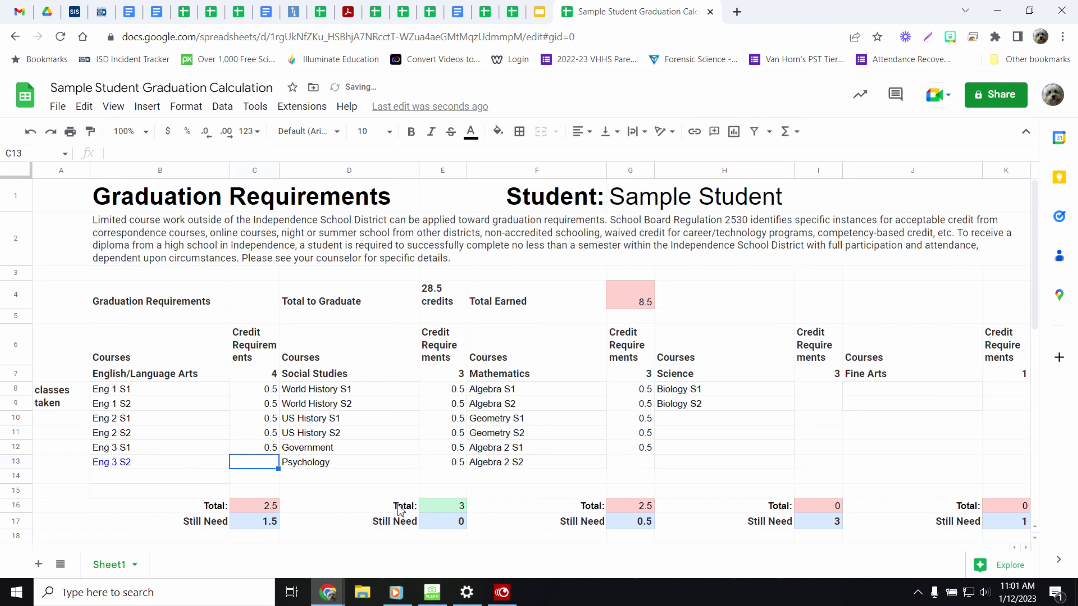
type(".5")
key("Return")
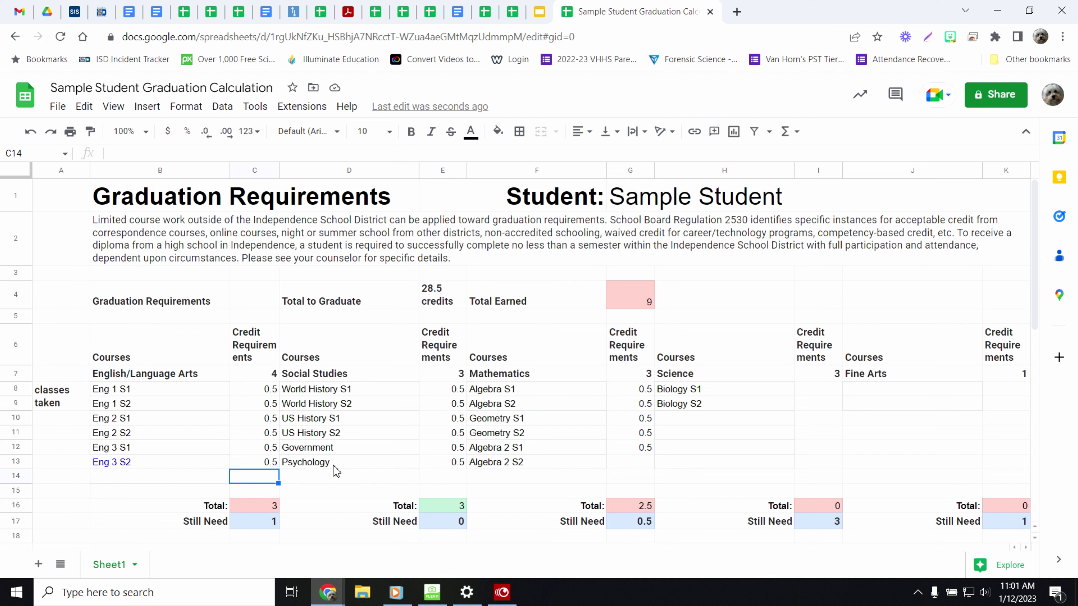
Color Psychology and Algebra 2 S2 blue and give Algebra 2 S2 0.5 credits.
left_click(343, 466)
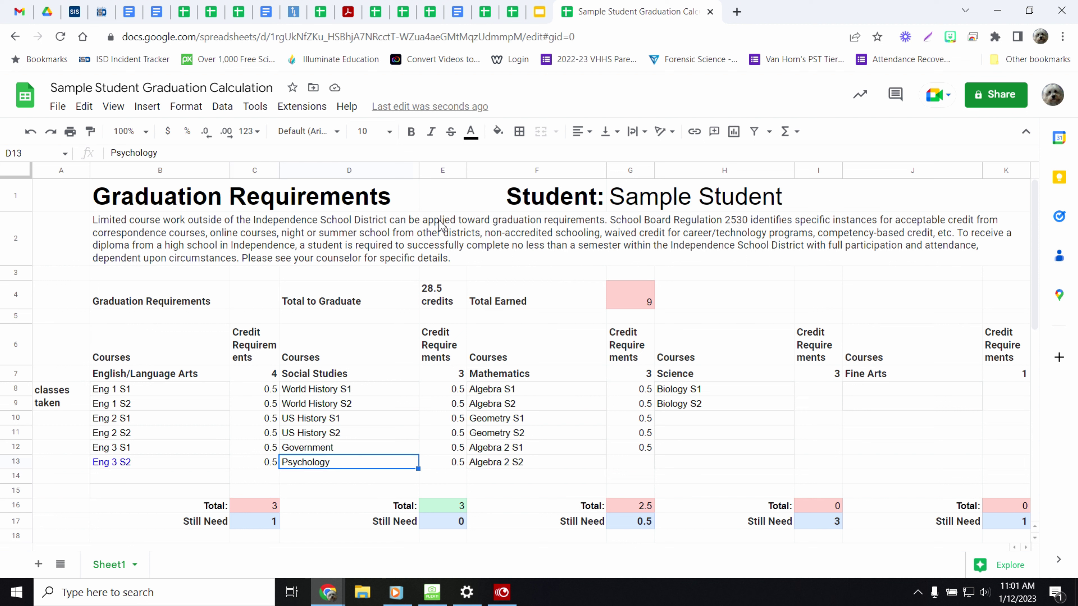
left_click(470, 131)
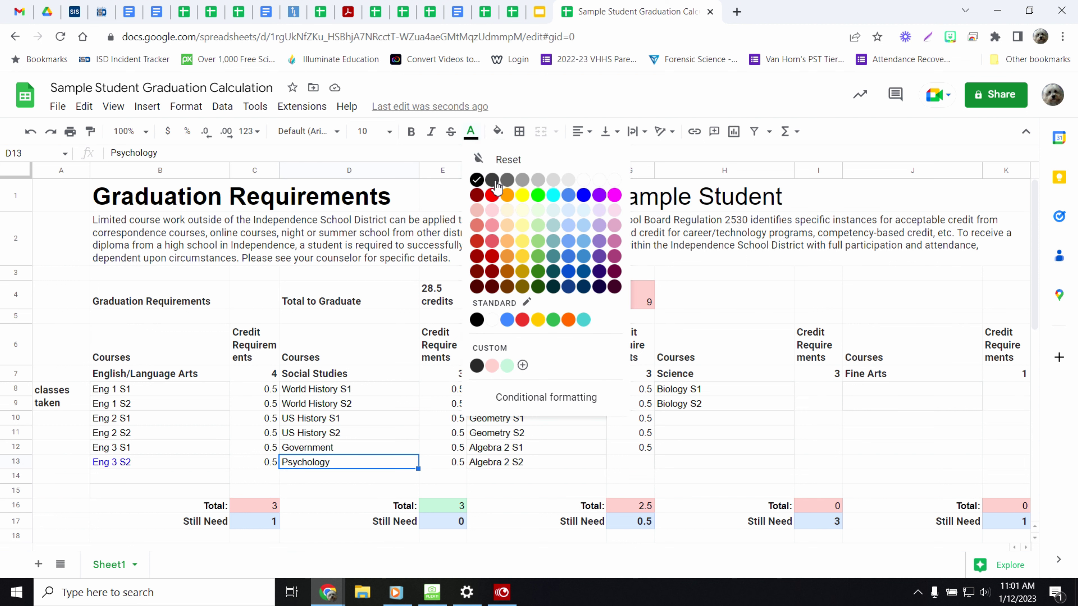
left_click(584, 198)
left_click(520, 461)
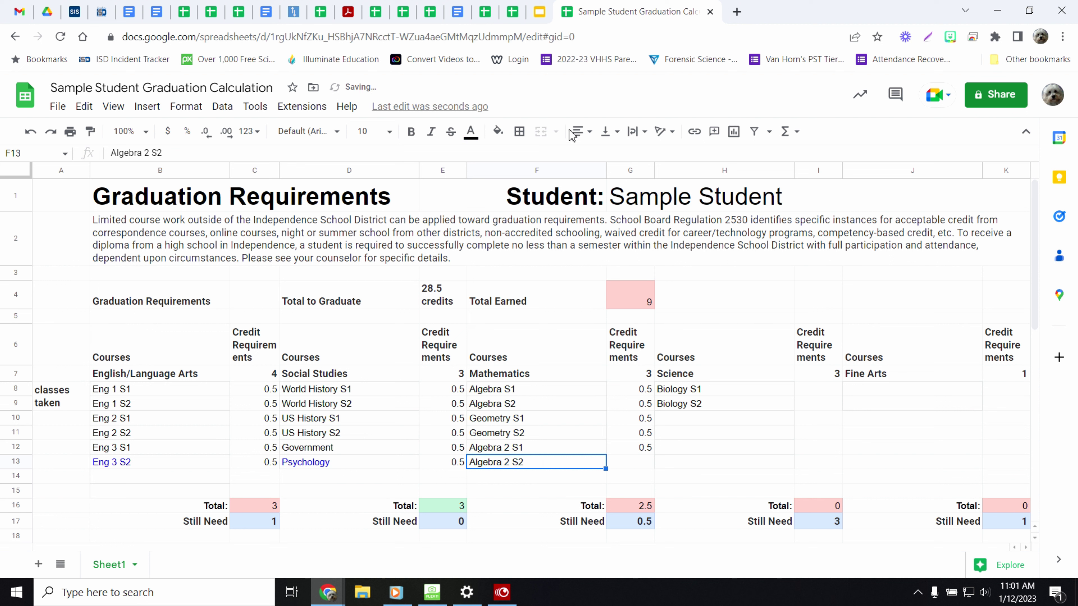
left_click(471, 131)
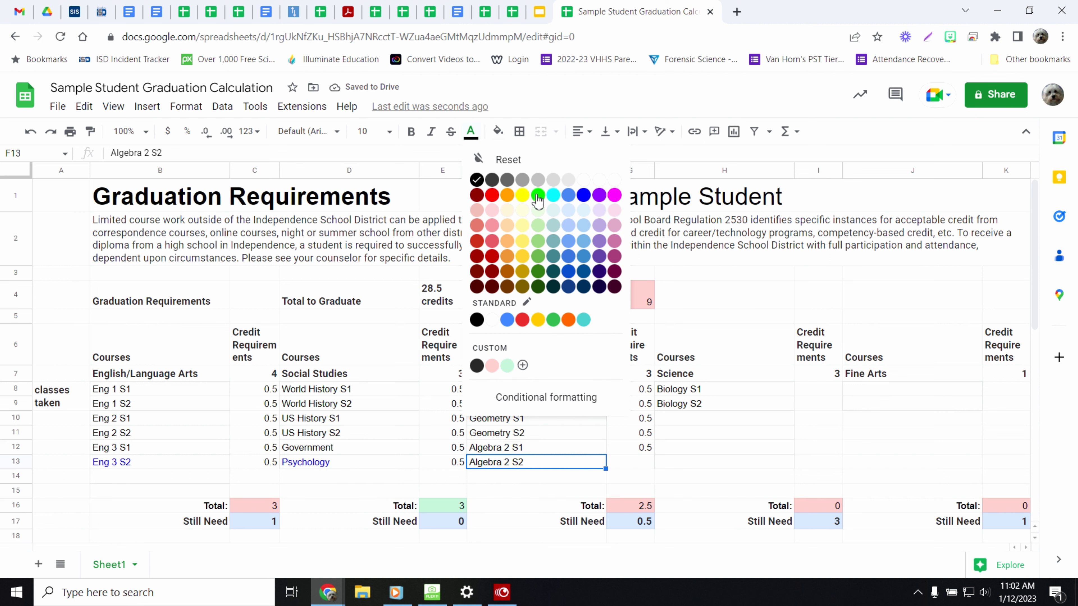
left_click(584, 197)
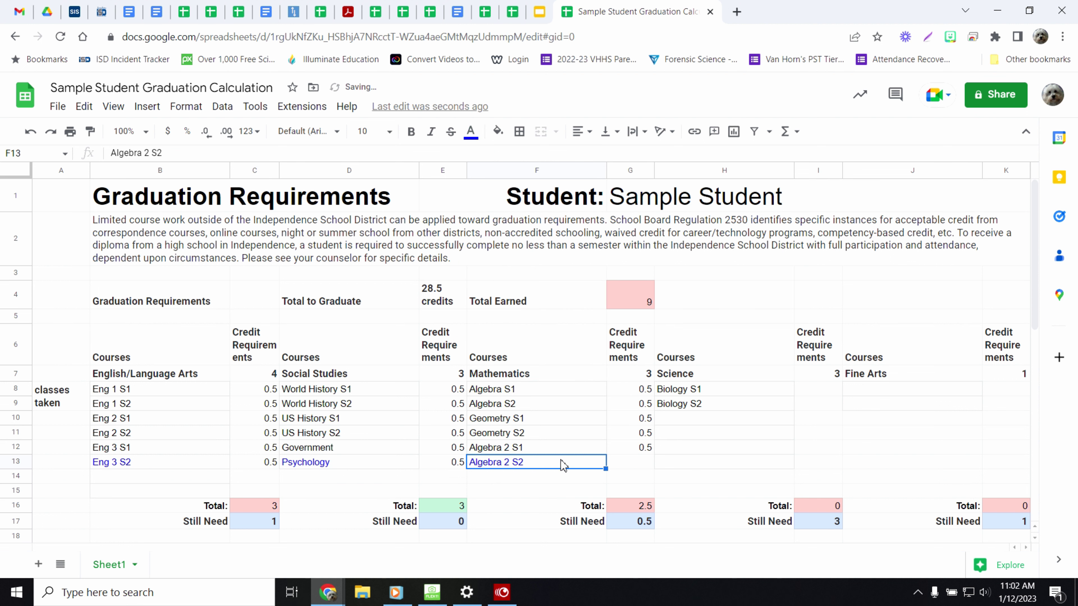
left_click(643, 466)
type("0.5")
key("Tab")
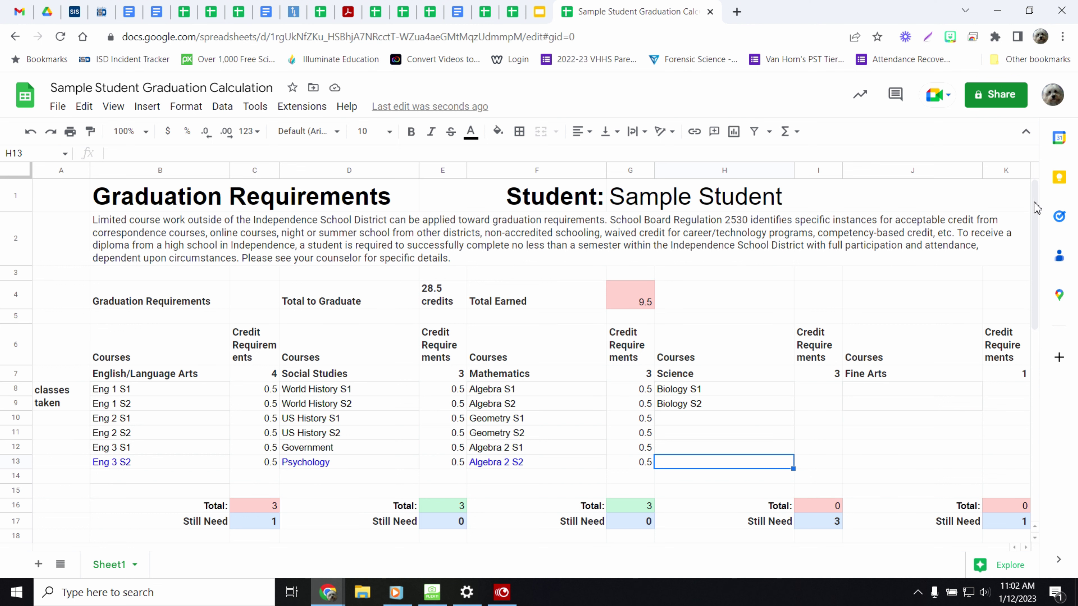
Enter 3 Science credits in I10 and 1 Fine Arts credit in K10.
scroll(1036, 233, "down", 1)
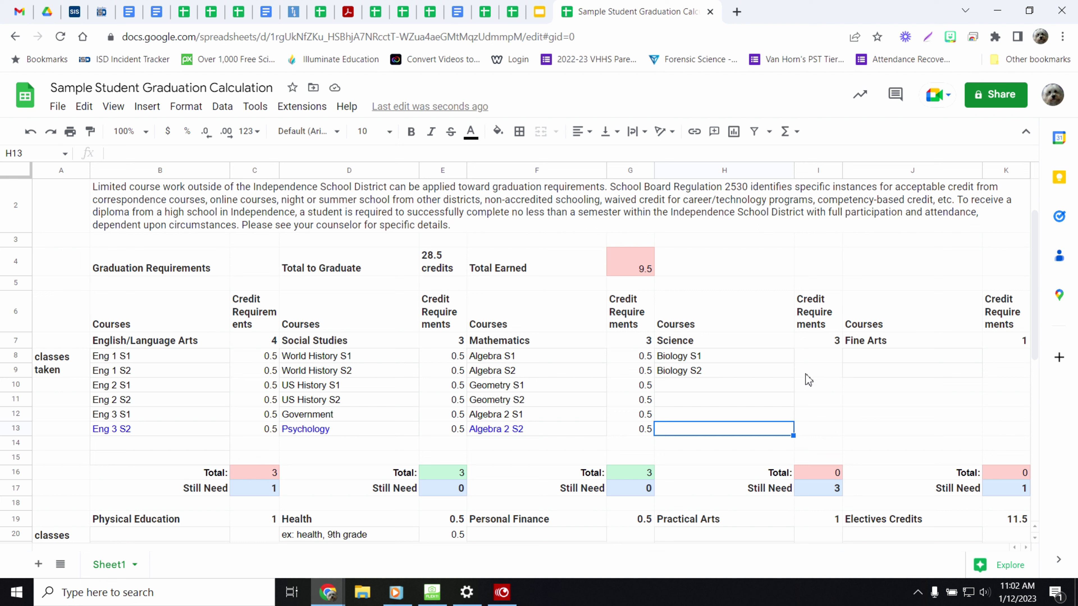
left_click(819, 384)
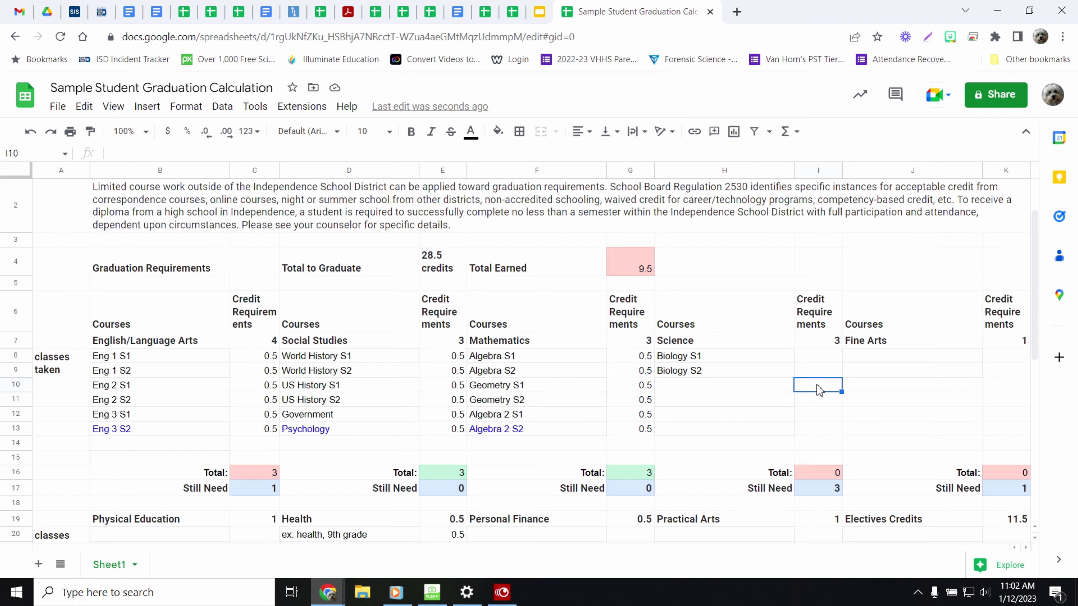
type("3")
left_click(986, 384)
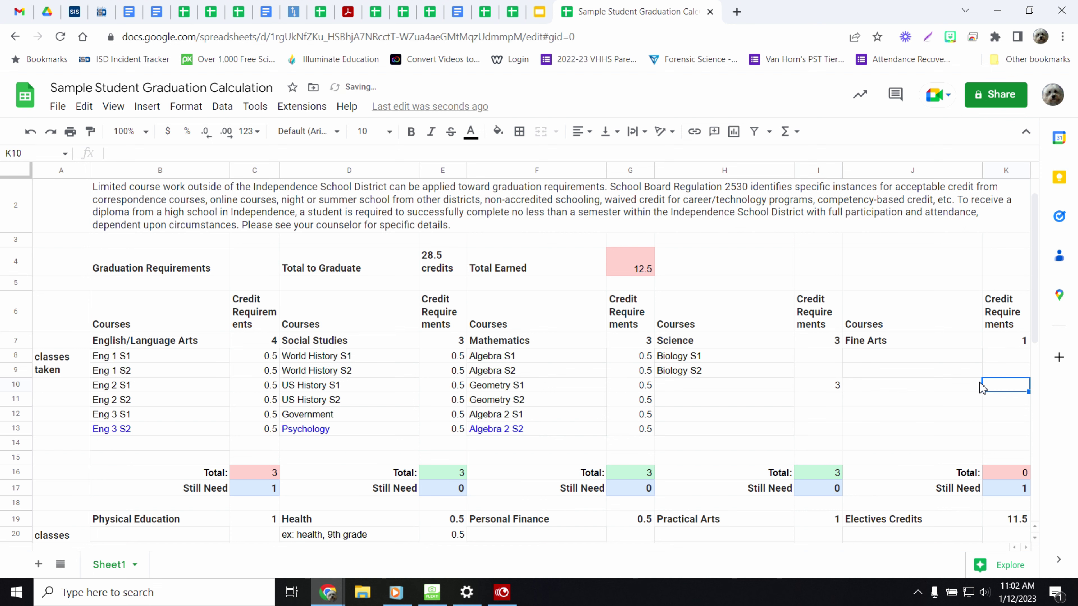
type("1")
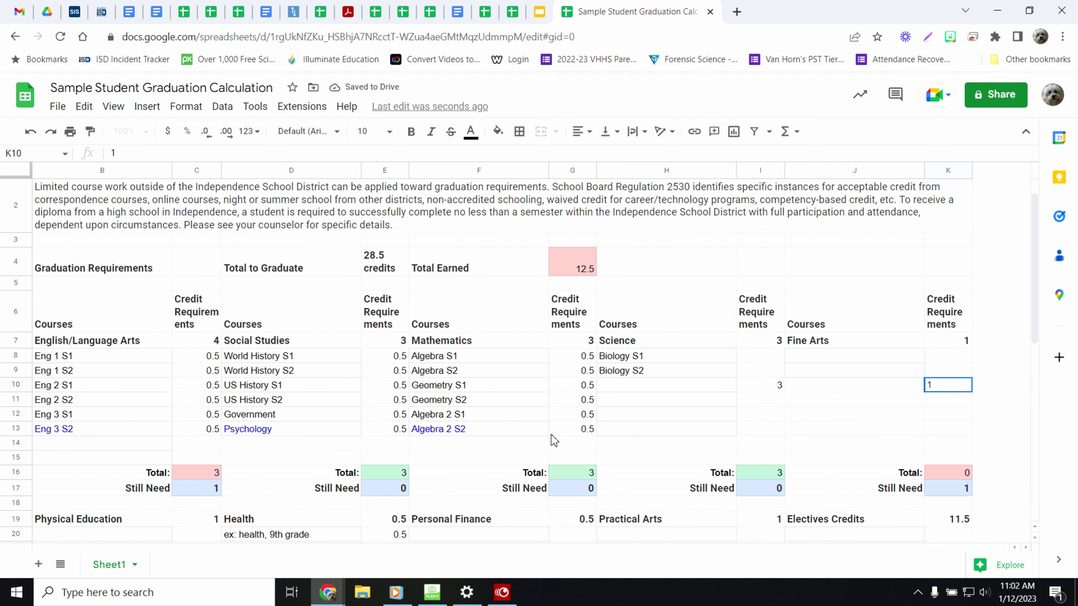
scroll(554, 440, "down", 3)
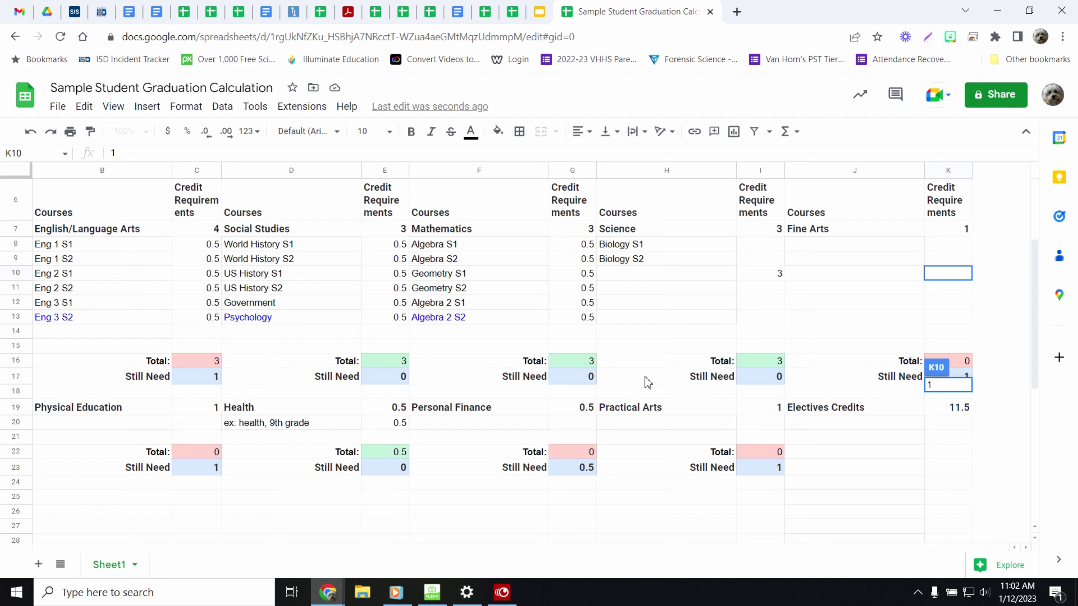
key("Return")
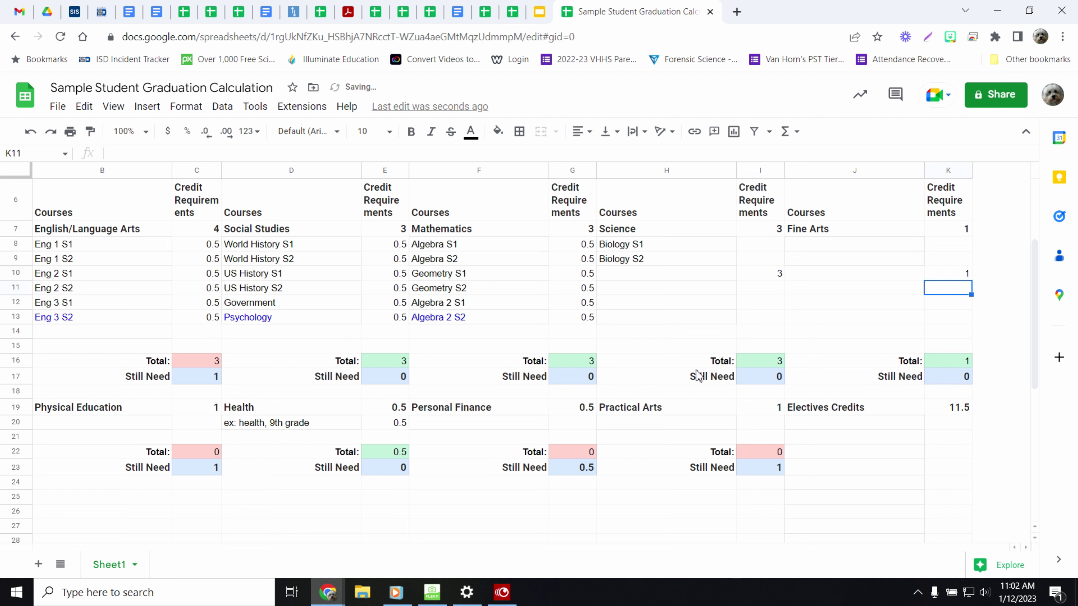
Enter Physical Education 1, Personal Finance 0.5, Practical Arts 0.5 and 8.5 elective credits in K21.
left_click(205, 424)
type("1")
key("Tab")
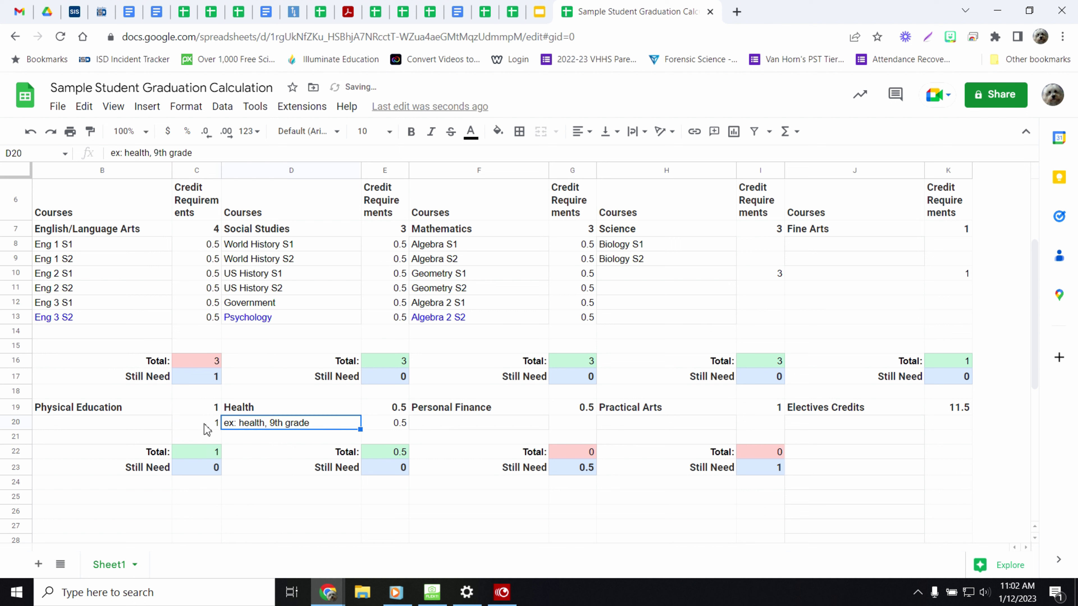
left_click(568, 424)
key("Return")
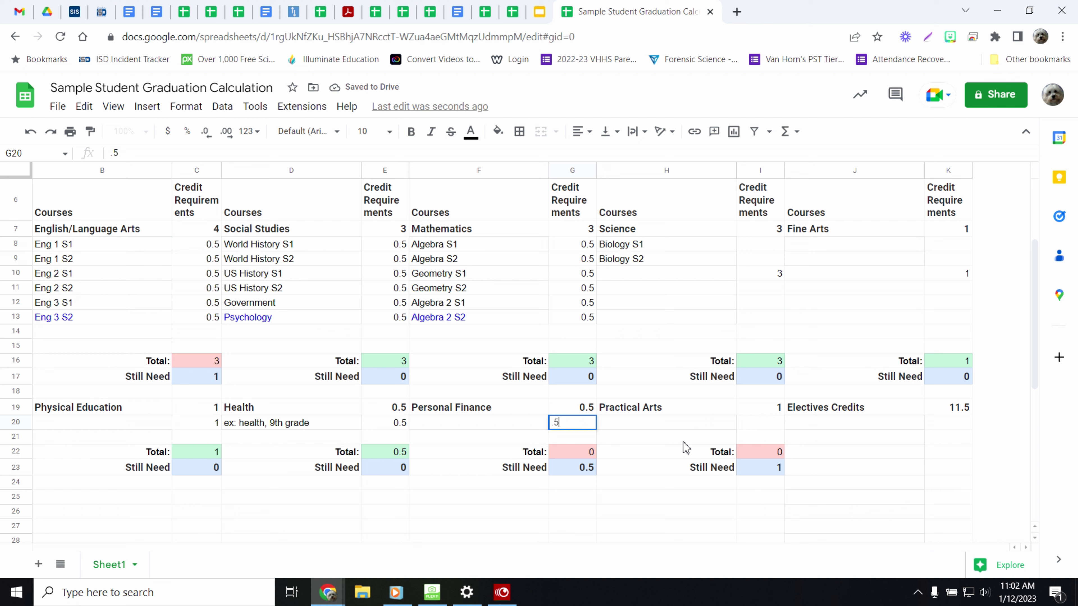
left_click(781, 426)
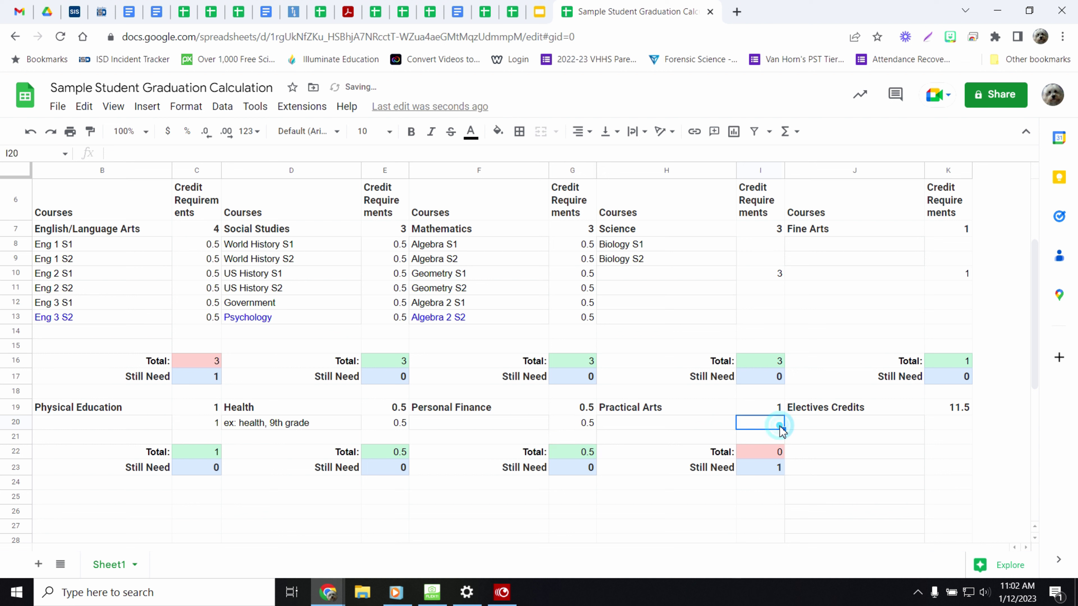
key("Return")
left_click(943, 442)
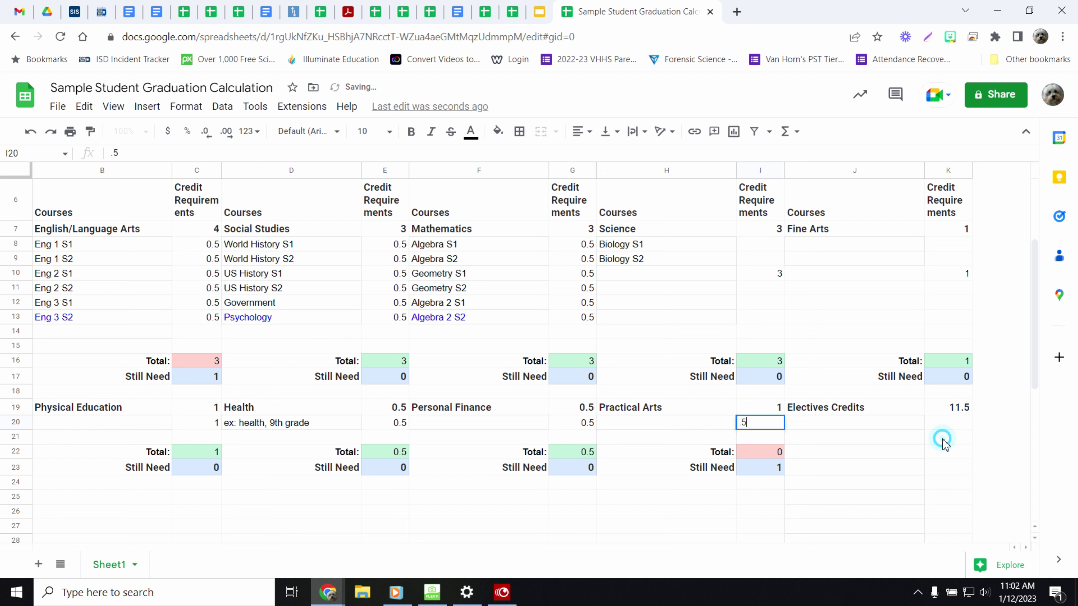
type("8.5")
key("Return")
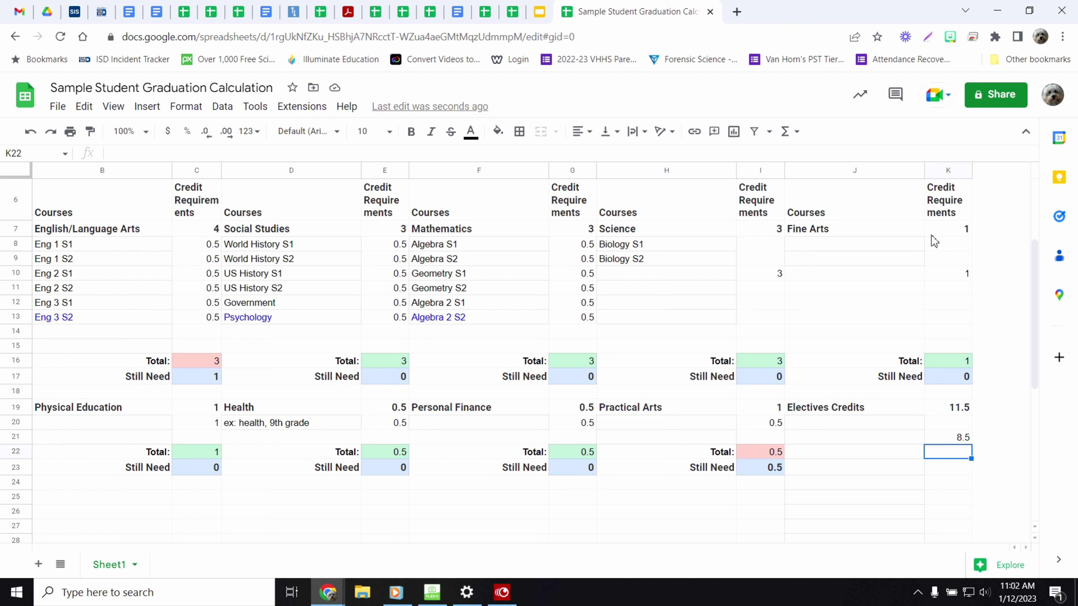
Review the Electives column, then enter 4.5 in K23 so Total Earned reaches 28.5.
left_click(848, 249)
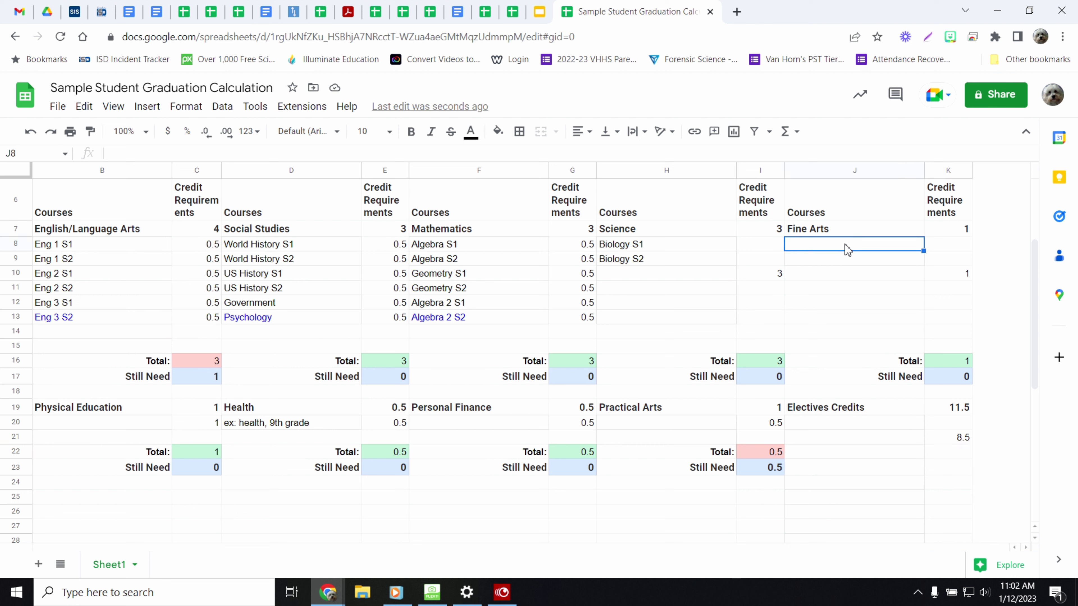
left_click_drag(843, 428, 840, 503)
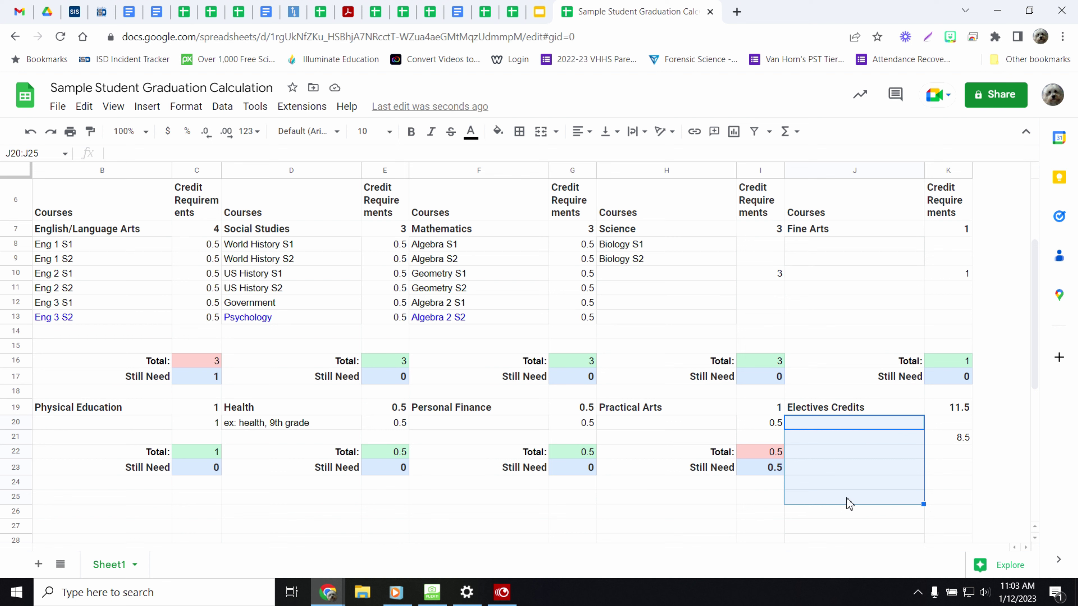
scroll(800, 495, "up", 3)
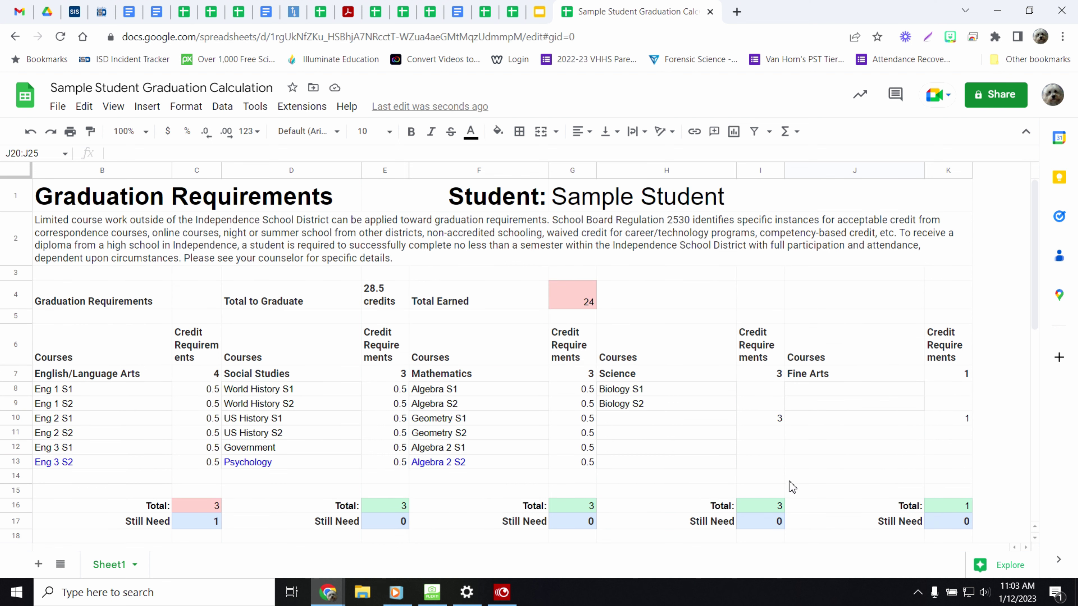
scroll(794, 488, "down", 3)
scroll(728, 439, "up", 3)
scroll(930, 518, "down", 3)
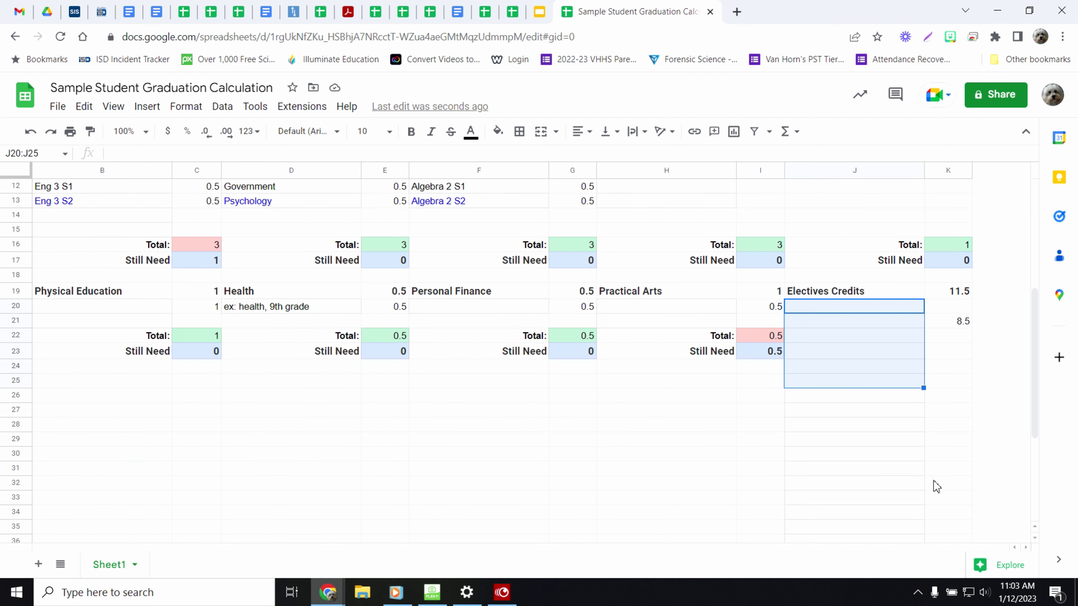
left_click(946, 359)
type("4.5")
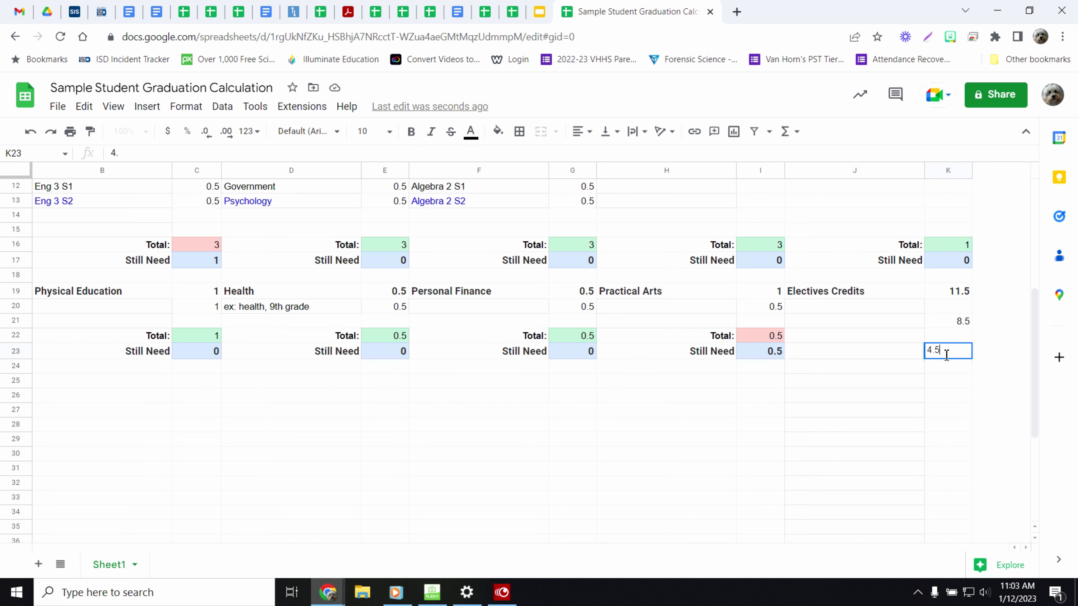
key("Return")
scroll(853, 365, "up", 5)
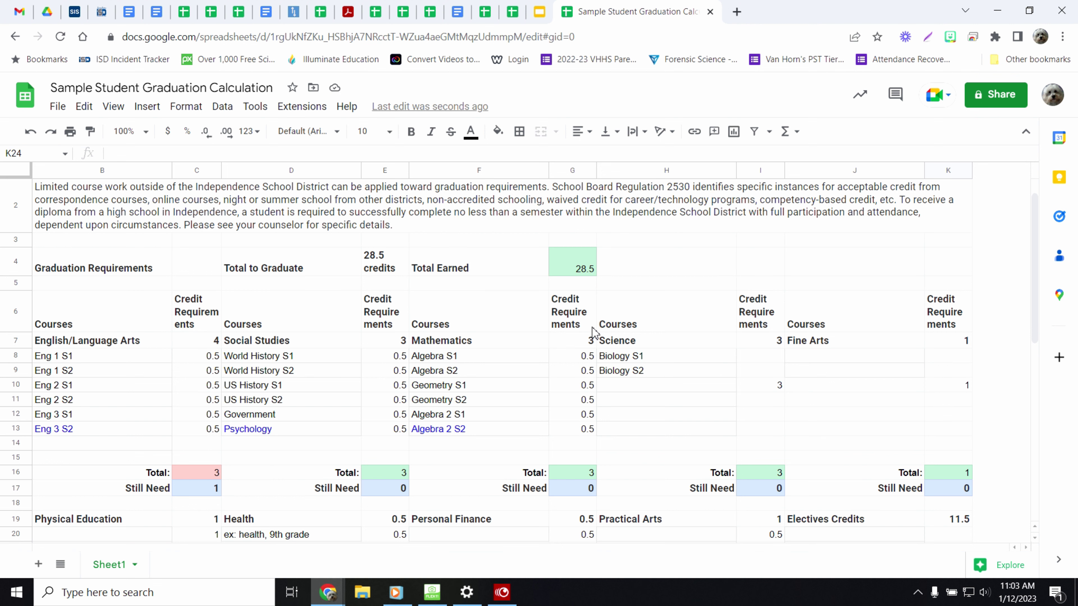
scroll(384, 382, "down", 1)
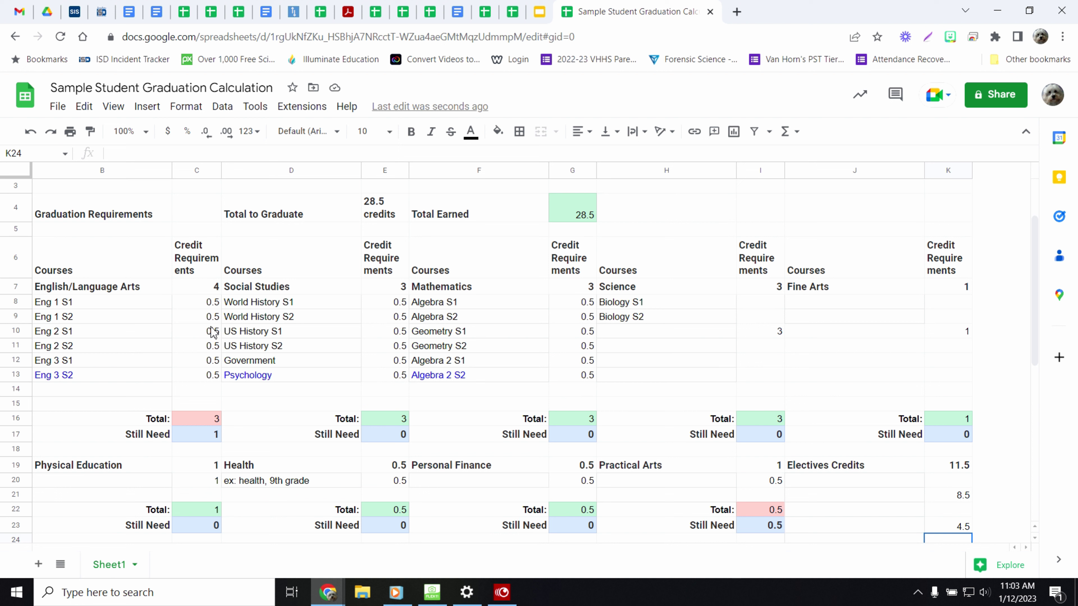
left_click(209, 420)
left_click(206, 436)
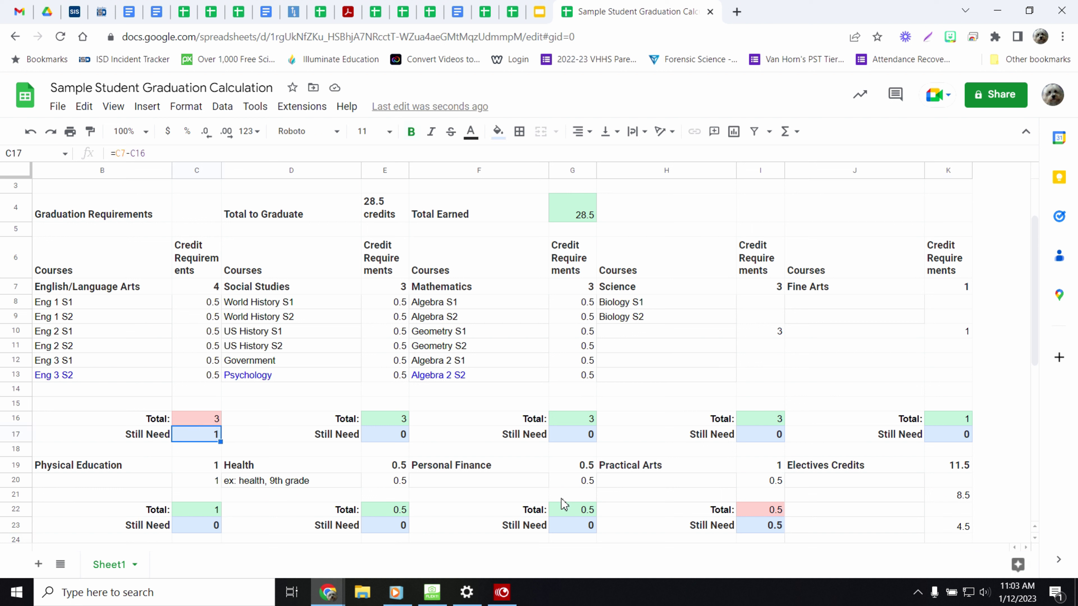